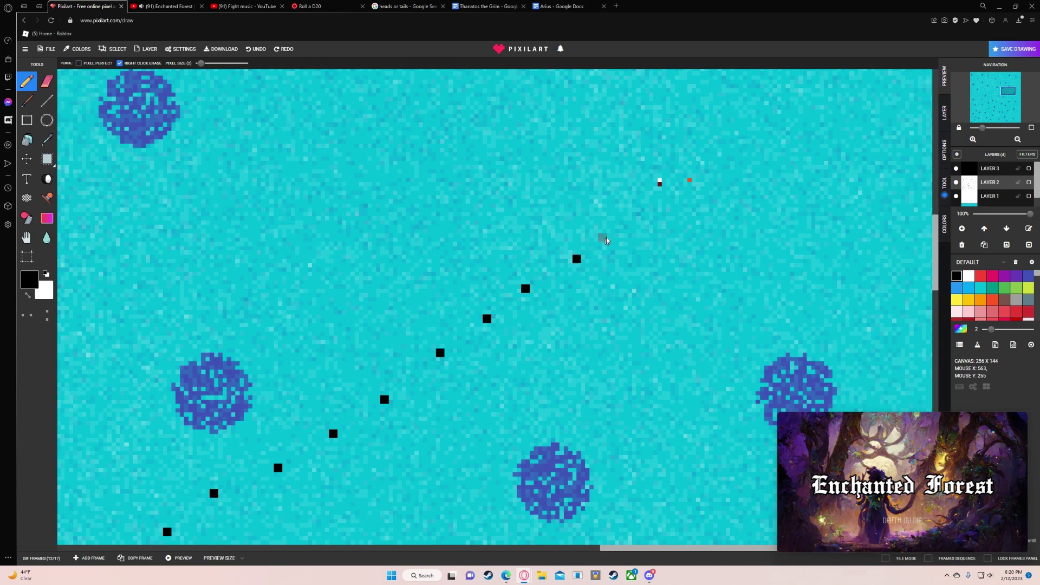
- Add one black dot to the upper end of the trail and shift the small white-and-red sprite further up and right
left_click(615, 225)
scroll(434, 228, "right", 4)
scroll(434, 228, "up", 2)
left_click(47, 159)
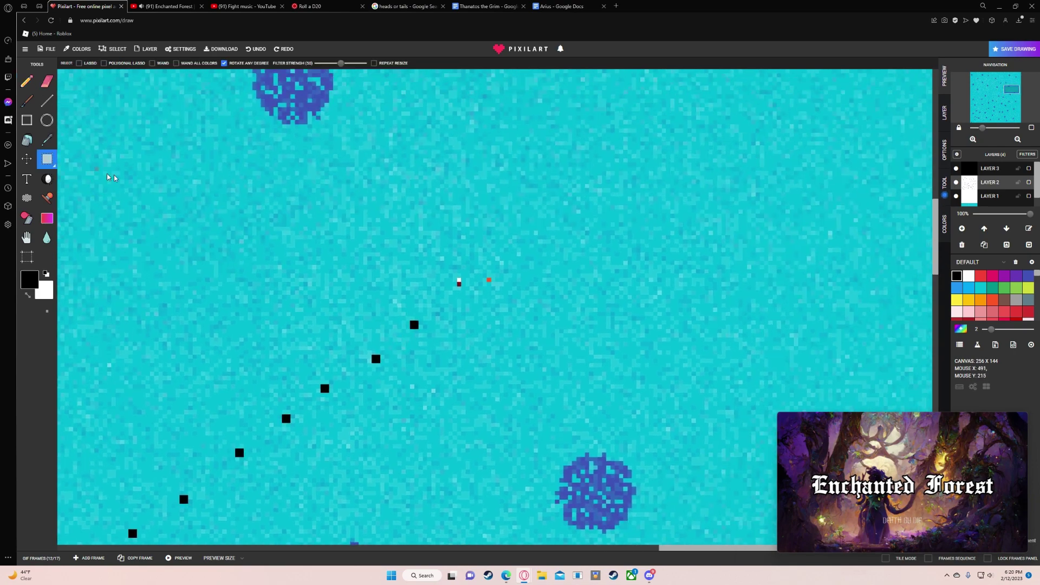
left_click_drag(431, 248, 654, 182)
scroll(654, 236, "right", 3)
scroll(654, 236, "up", 3)
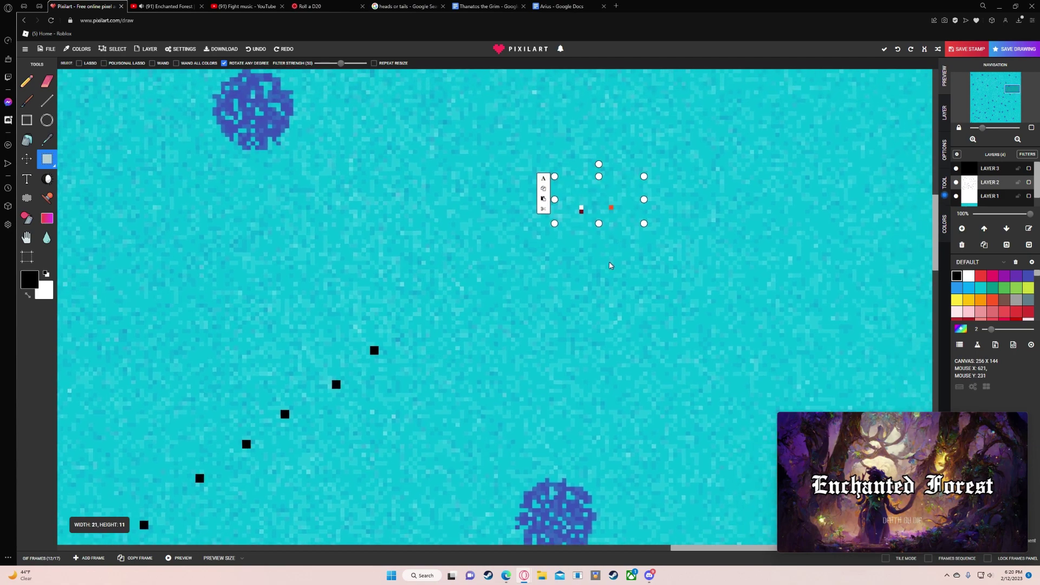
scroll(564, 294, "up", 1)
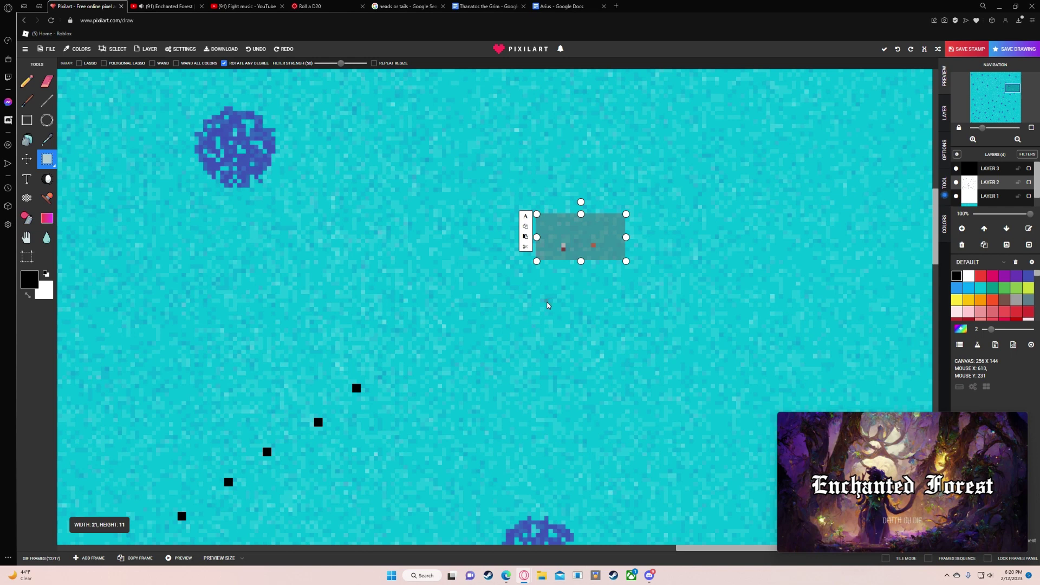
left_click_drag(586, 256, 522, 289)
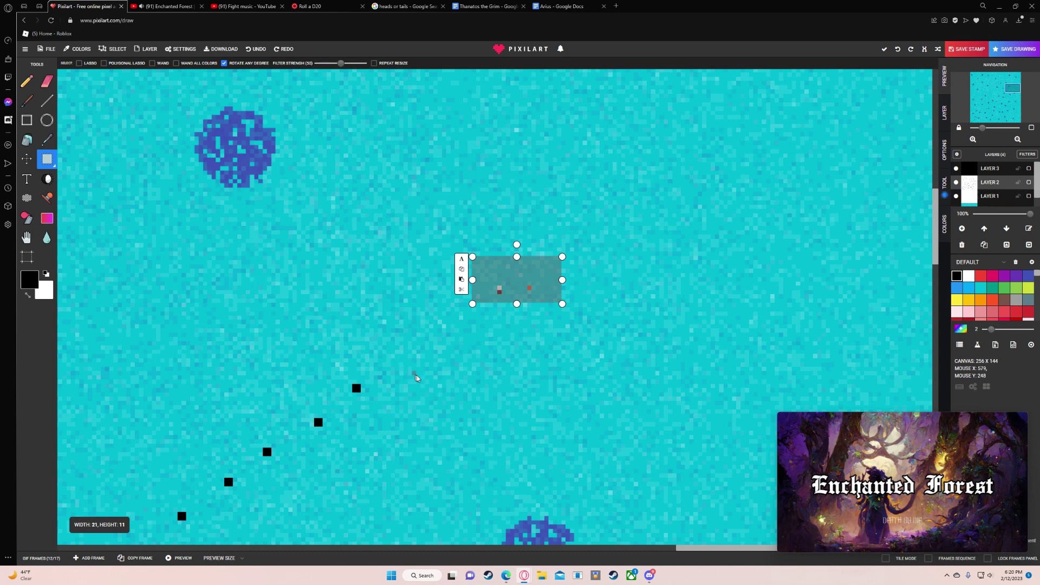
- Extend the dotted trail toward the small sprite with three more black dots using the Pencil
left_click(26, 81)
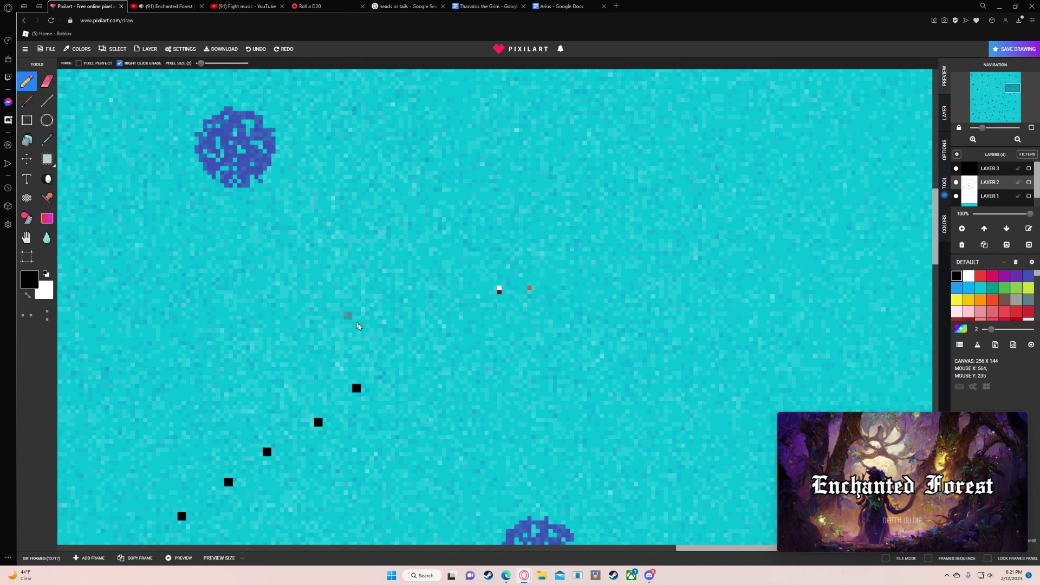
left_click(399, 362)
left_click(450, 332)
left_click(489, 312)
- Select the small white-and-red sprite and move it up and right, away from the trail's end
left_click(47, 158)
left_click_drag(484, 274, 617, 234)
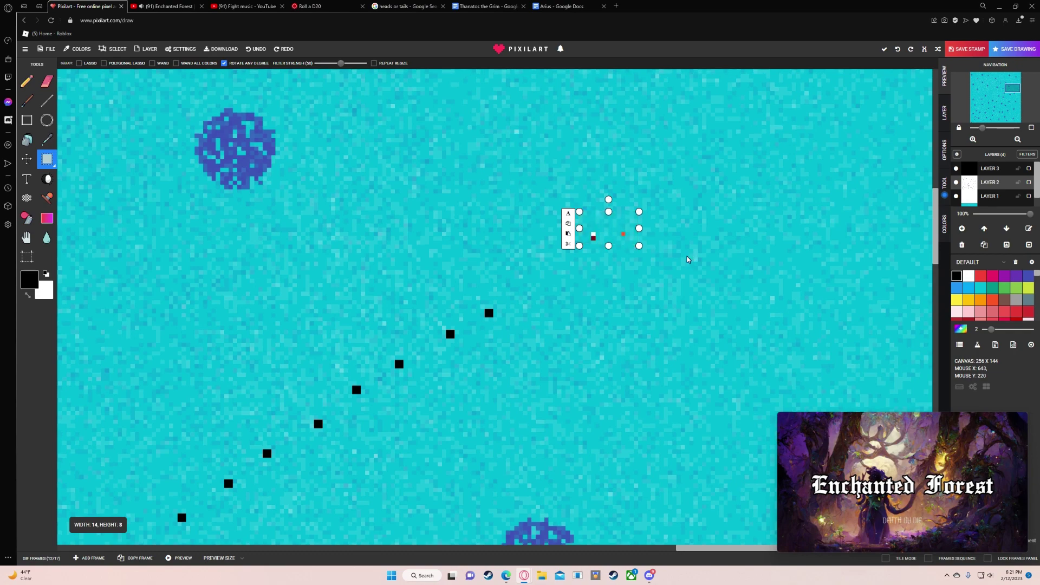
scroll(637, 353, "up", 3)
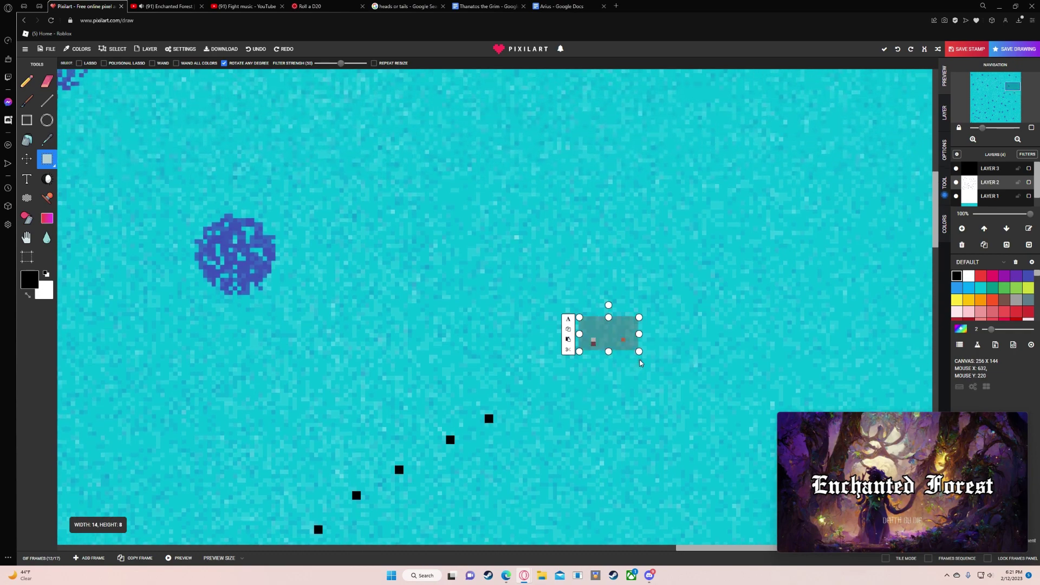
scroll(784, 295, "up", 1)
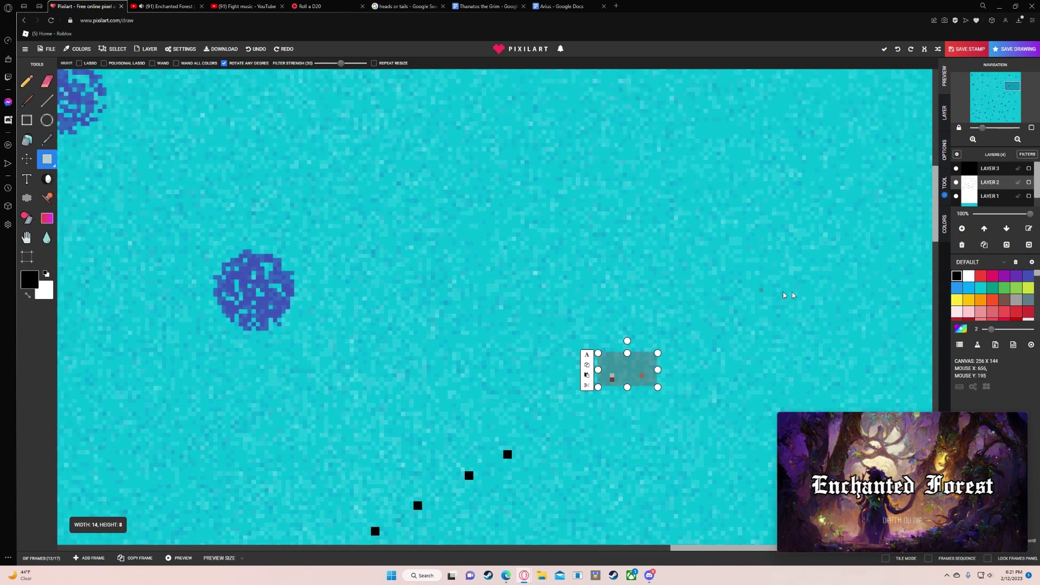
- Draw a small blue-grey rectangle outline just below and left of the upper purple circle, undoing an uneven second rectangle
left_click(1006, 291)
scroll(631, 405, "up", 5)
left_click(1029, 299)
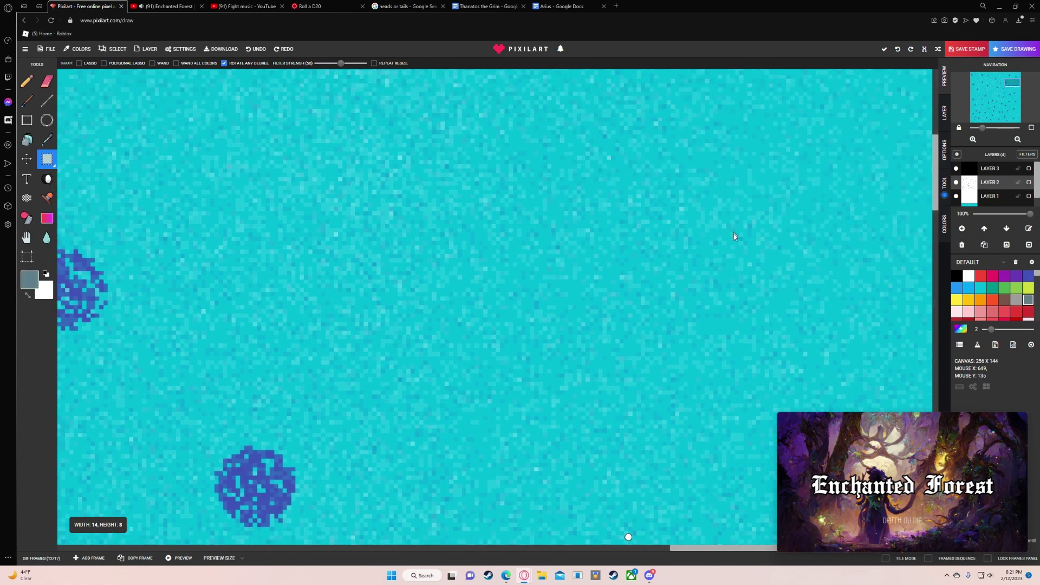
scroll(671, 416, "up", 4)
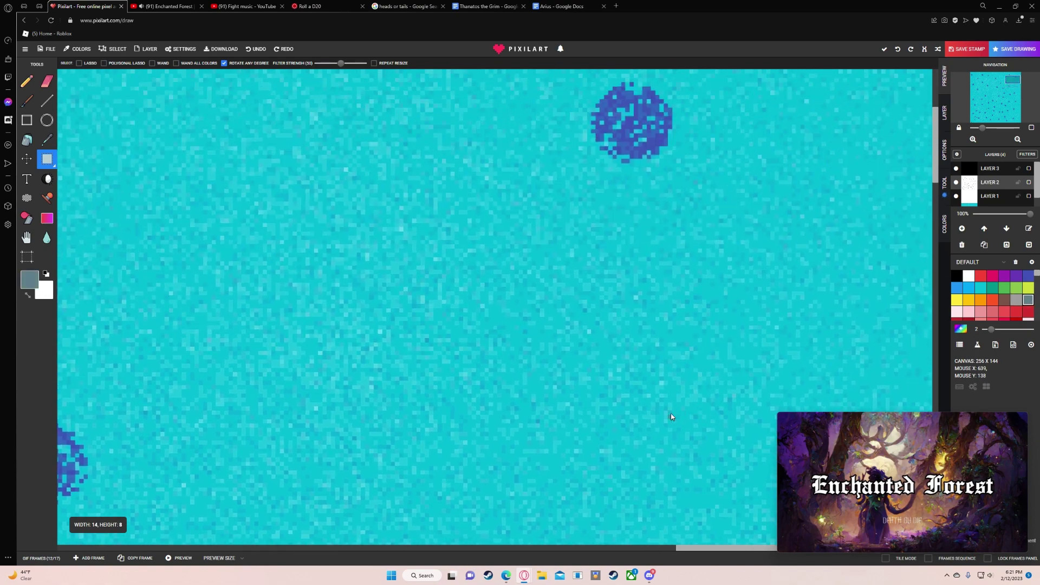
left_click(47, 81)
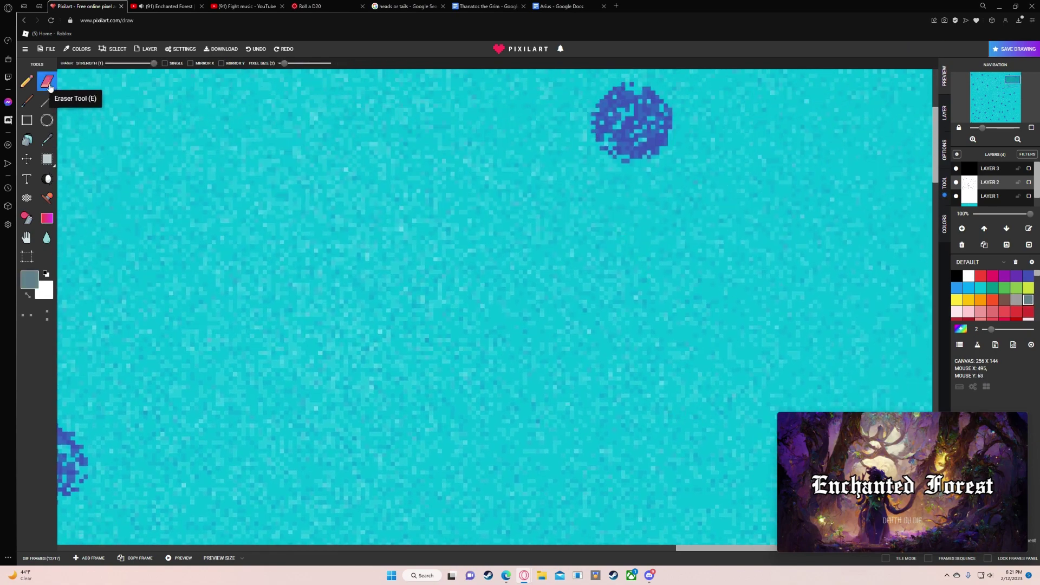
left_click(27, 120)
mouse_move(507, 199)
left_mouse_down()
mouse_move(545, 222)
mouse_move(632, 241)
mouse_move(691, 239)
mouse_move(564, 230)
left_mouse_up()
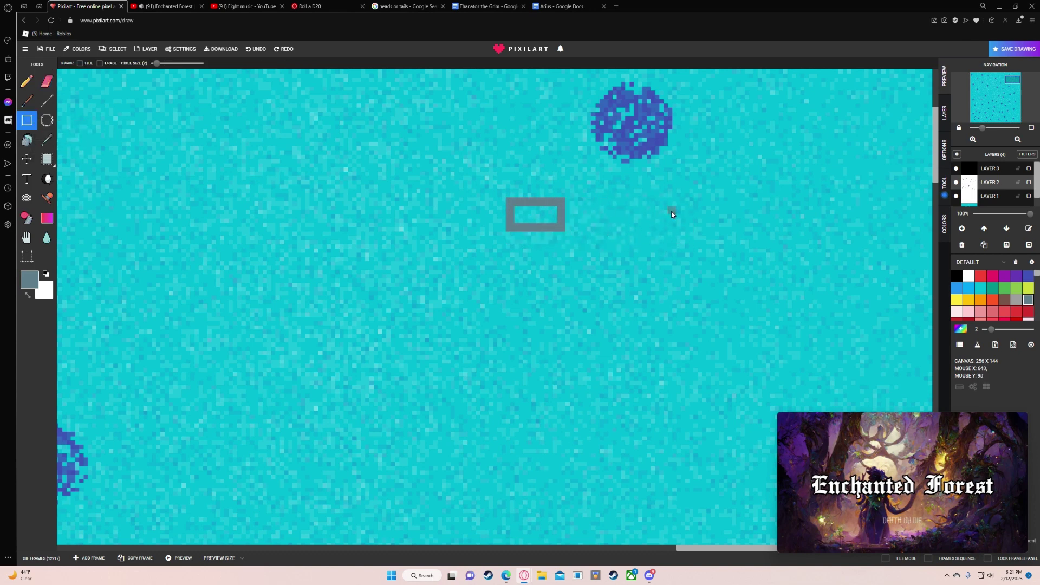
mouse_move(700, 233)
left_mouse_down()
mouse_move(745, 231)
mouse_move(695, 234)
mouse_move(710, 234)
left_mouse_up()
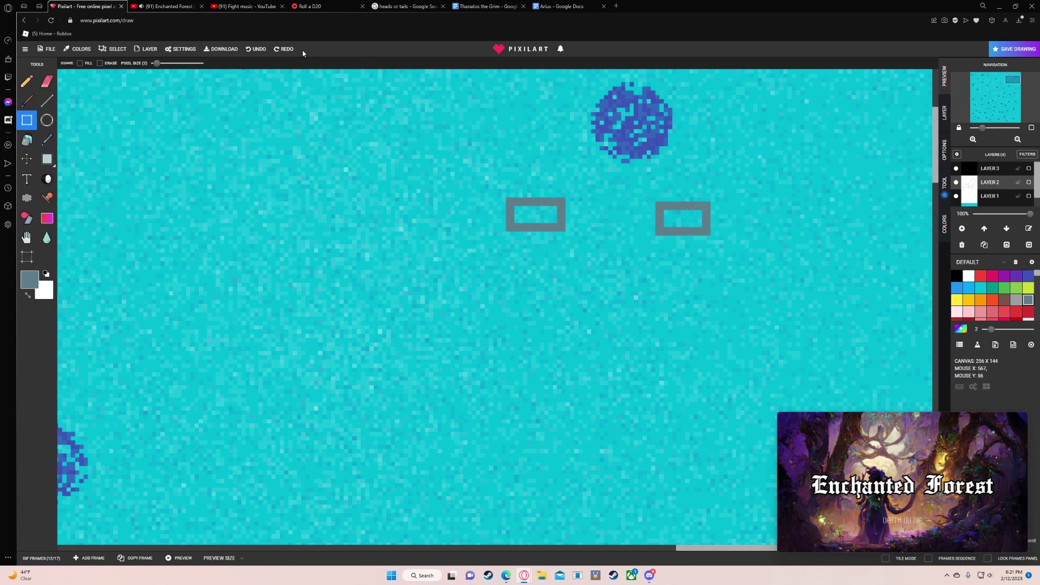
left_click(257, 52)
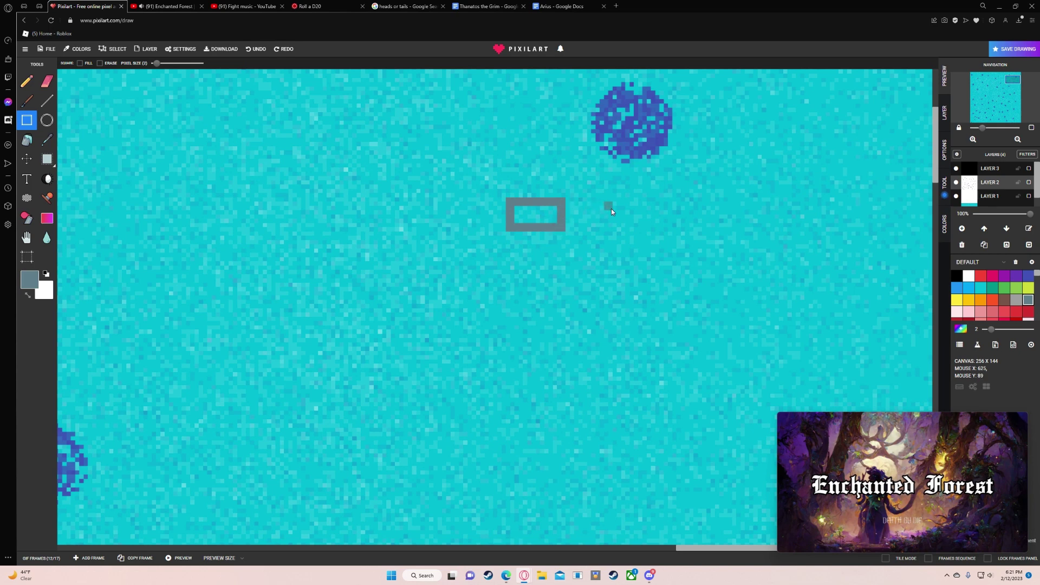
- Place a copy of the blue-grey rectangle outline to its right at the same height and fill both rectangles blue-grey
left_click(46, 159)
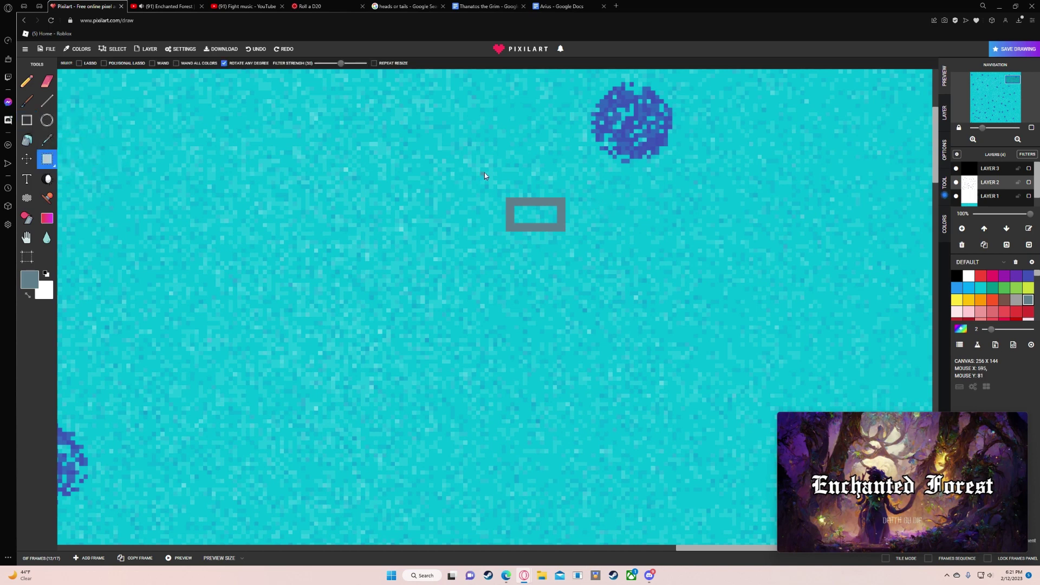
left_click_drag(481, 172, 600, 254)
left_click(470, 186)
key("ctrl+v")
left_click_drag(765, 222, 671, 226)
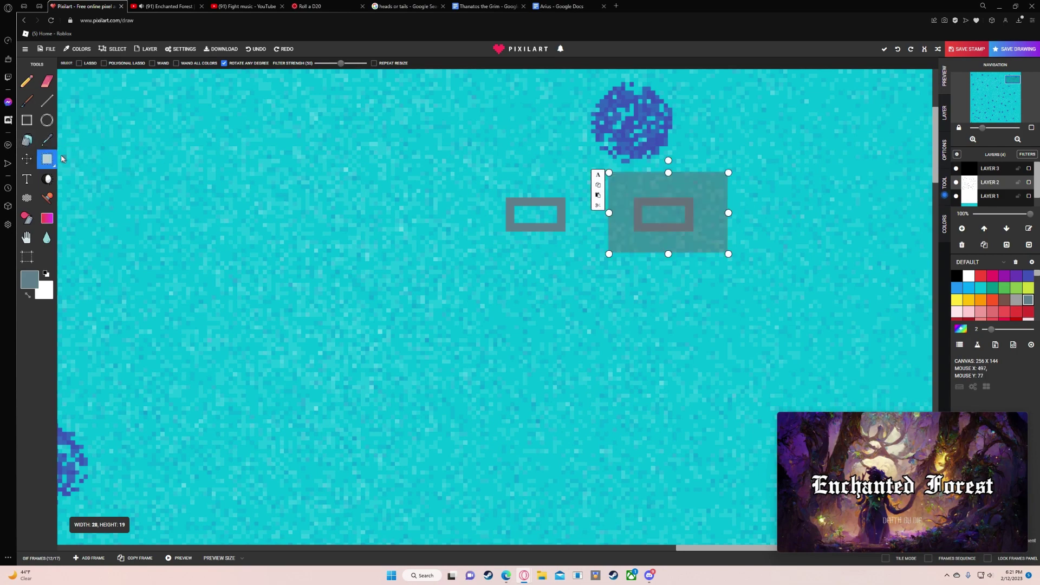
key("b")
left_click(685, 213)
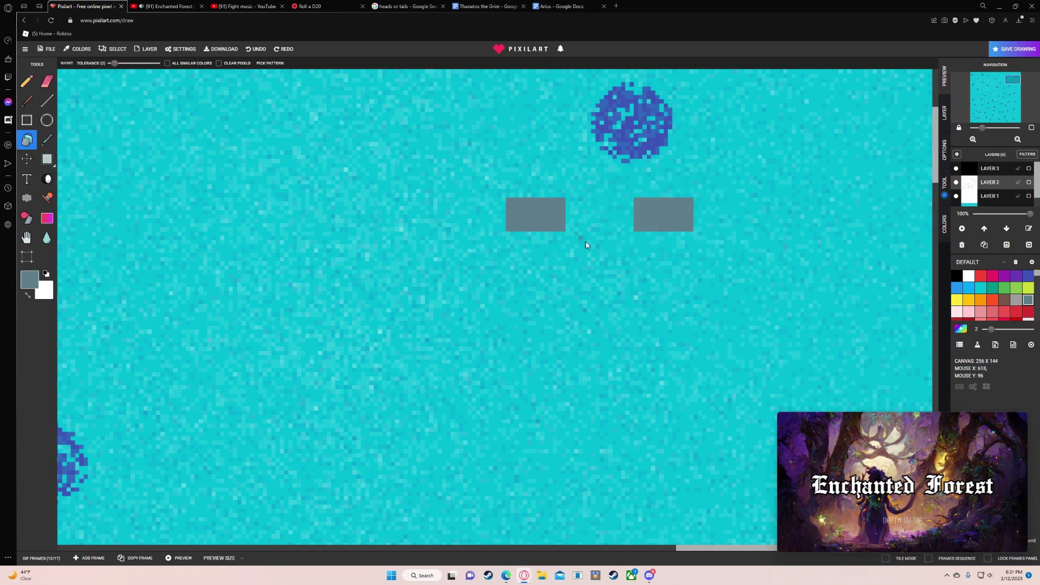
- Paint a thick light periwinkle-blue band joining the two blue-grey rectangles with the Pencil
scroll(632, 247, "up", 3)
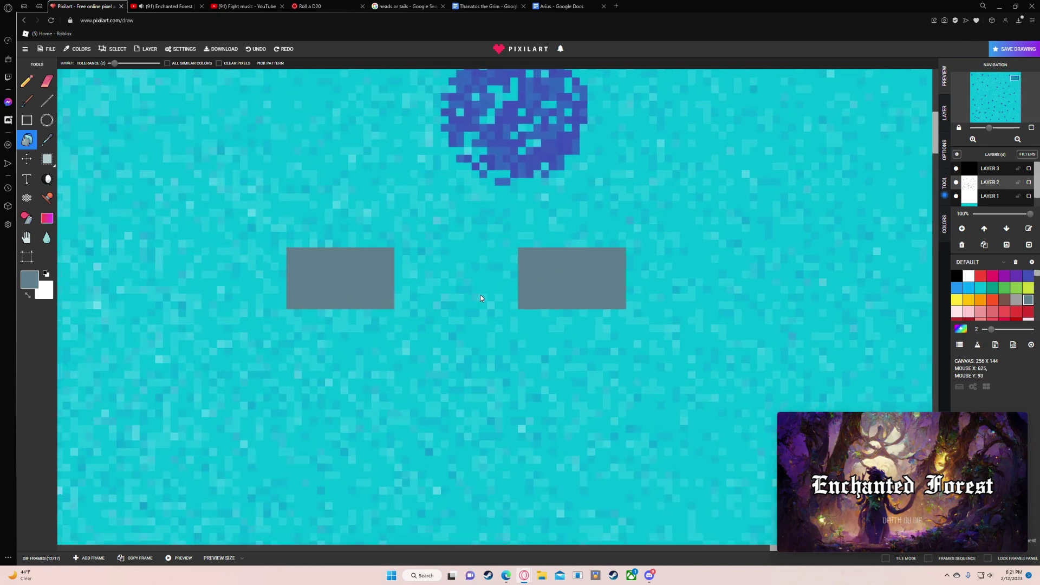
left_click(26, 81)
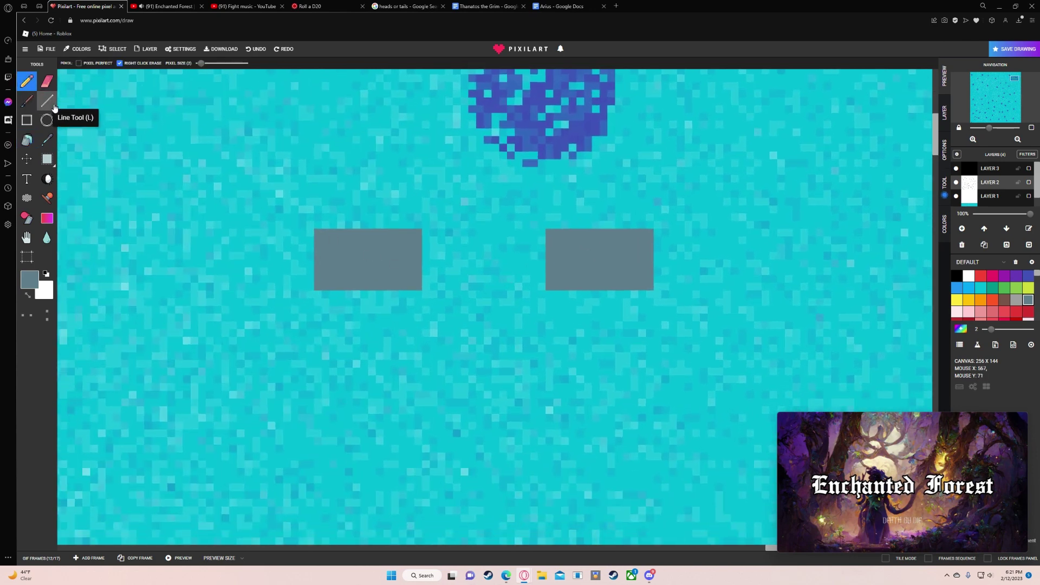
left_click(1028, 276)
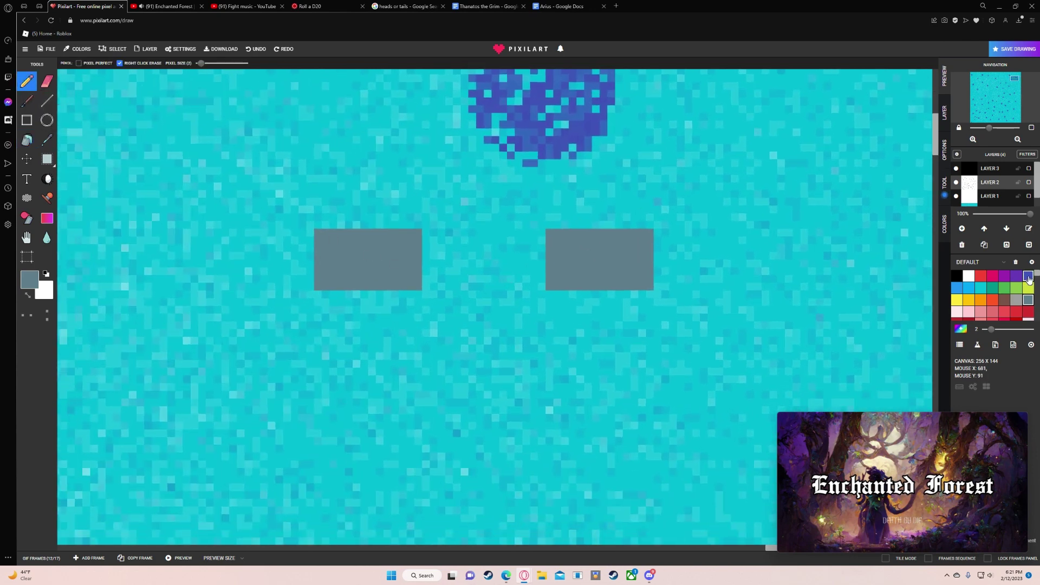
left_click(29, 279)
left_click(62, 297)
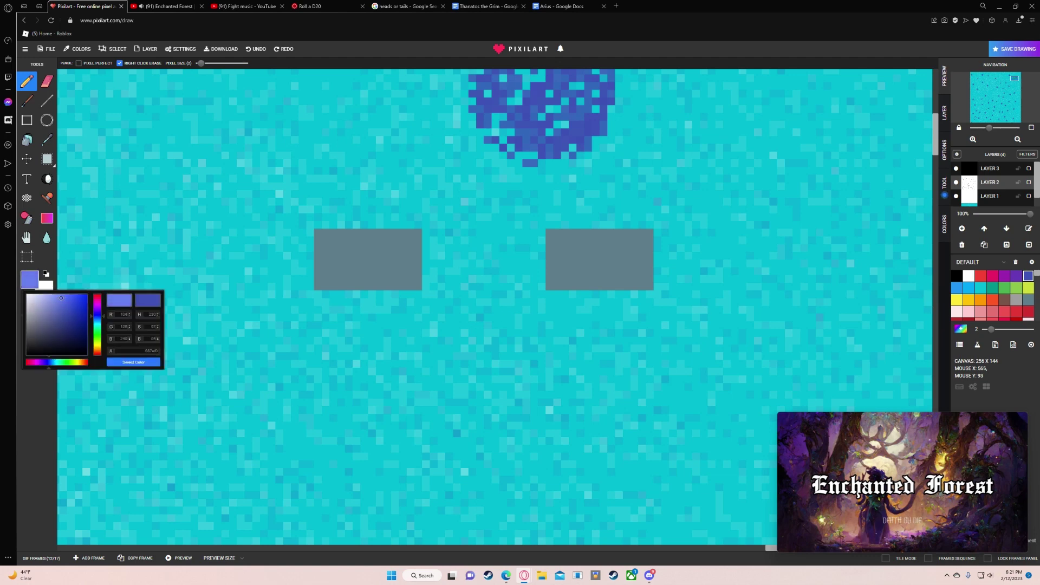
left_click(124, 363)
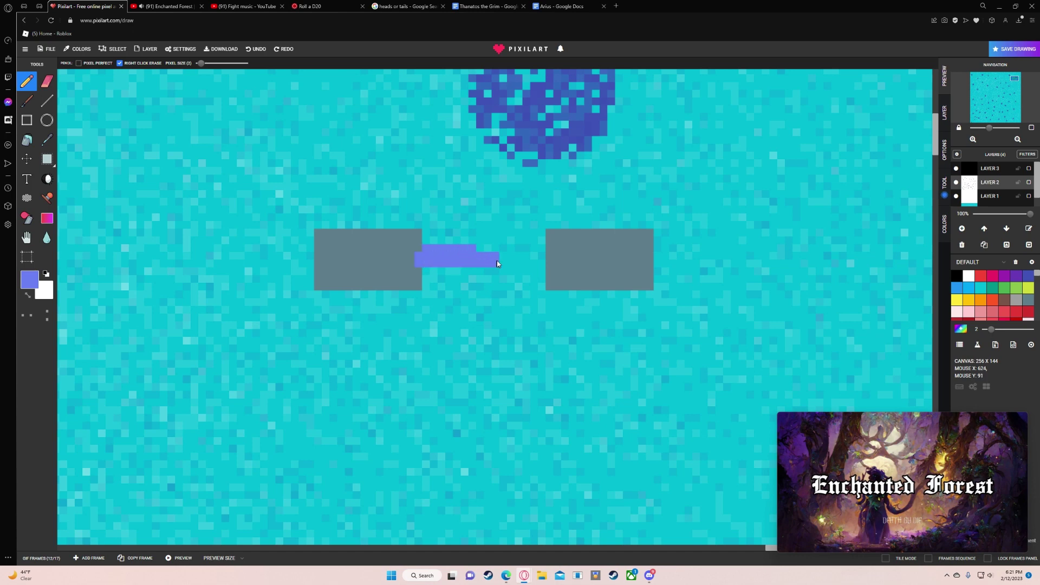
left_click_drag(497, 264, 538, 262)
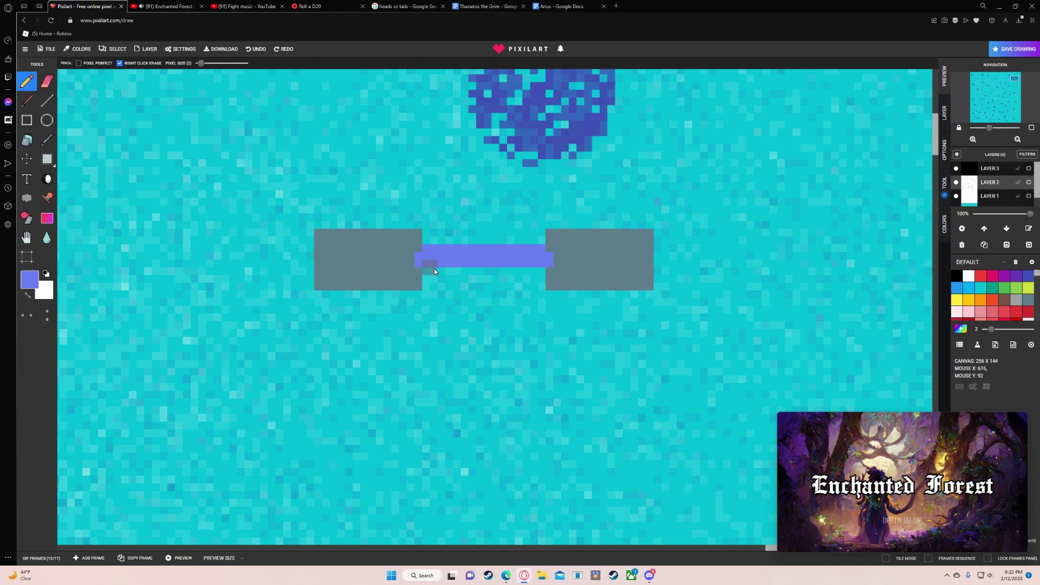
left_click_drag(468, 270, 472, 271)
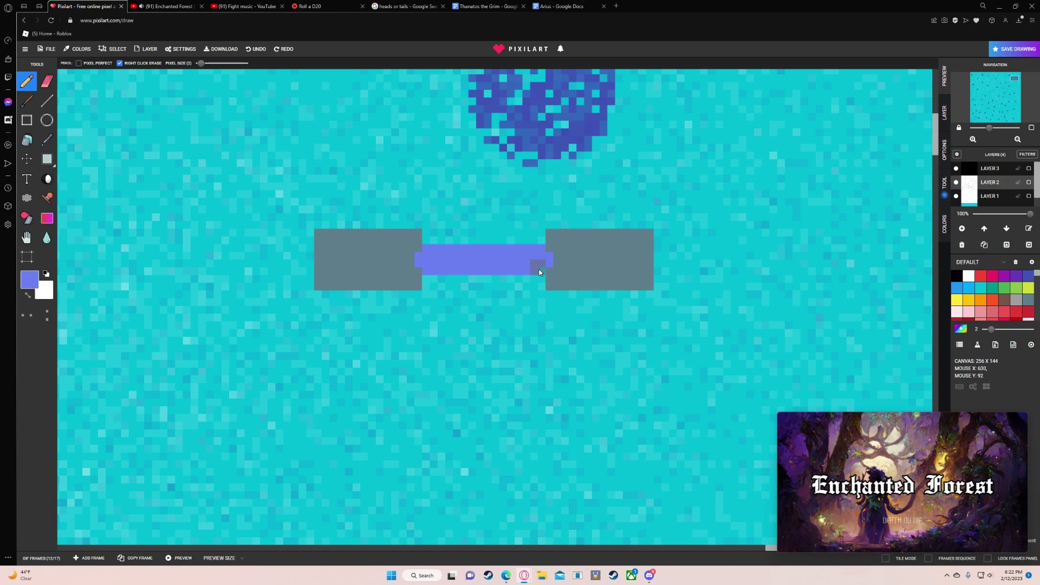
- Select the small white-and-red sprite and move it up to just below the blue-grey gate
scroll(504, 239, "down", 4)
scroll(632, 353, "down", 3)
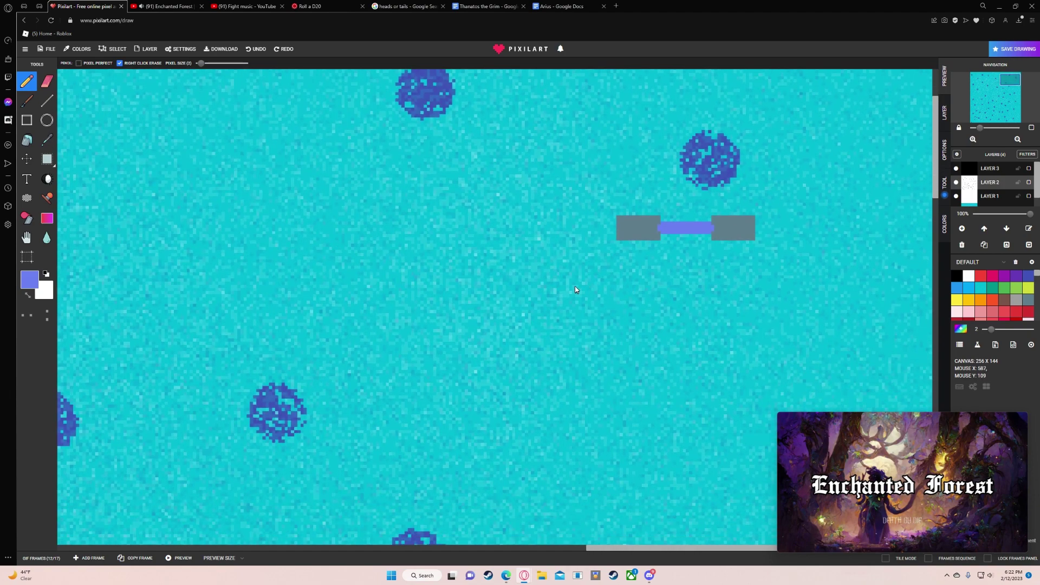
scroll(630, 377, "down", 3)
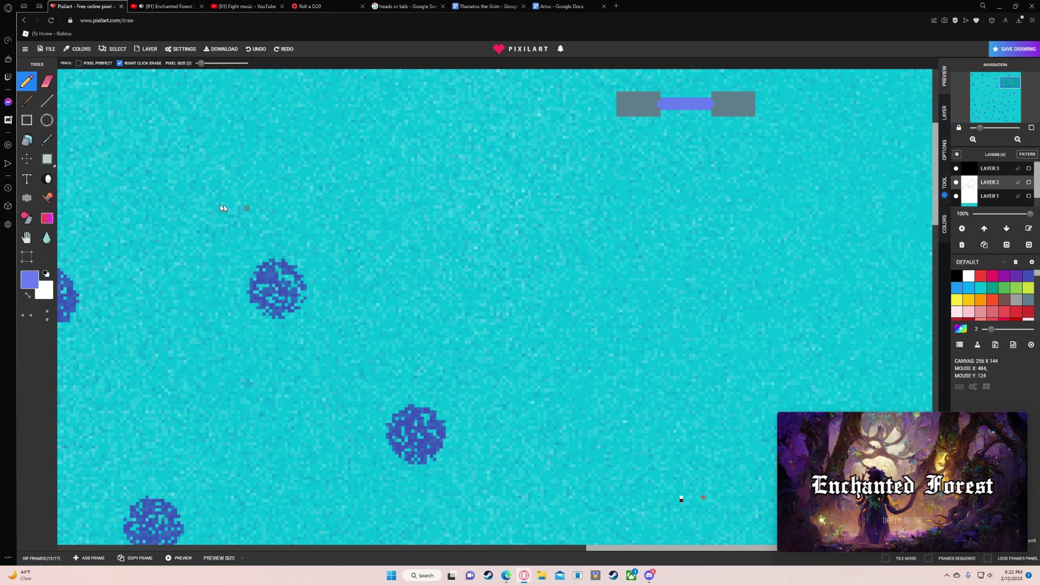
left_click(47, 159)
scroll(616, 302, "down", 3)
scroll(617, 303, "up", 4)
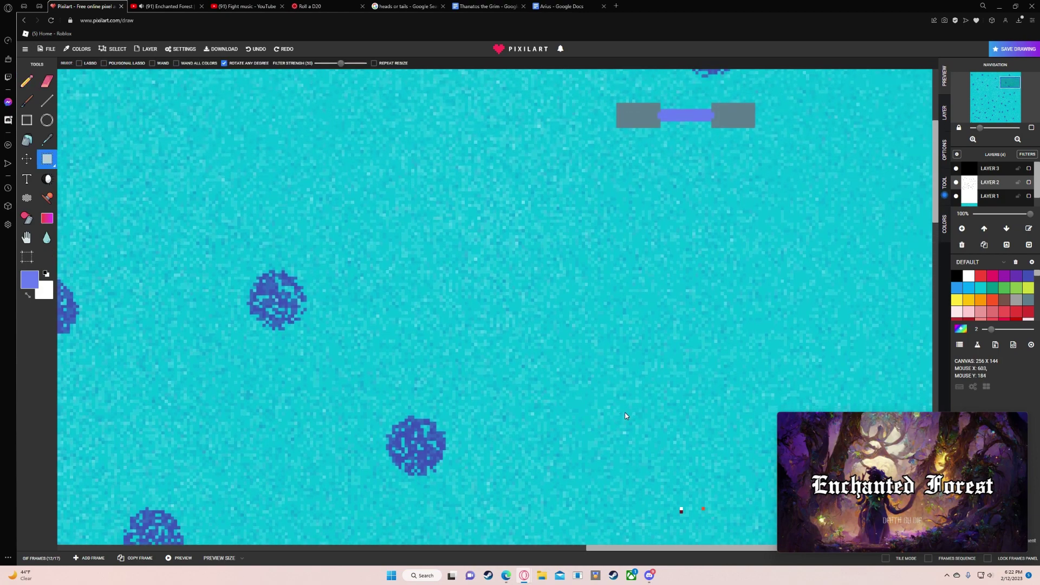
scroll(625, 408, "down", 1)
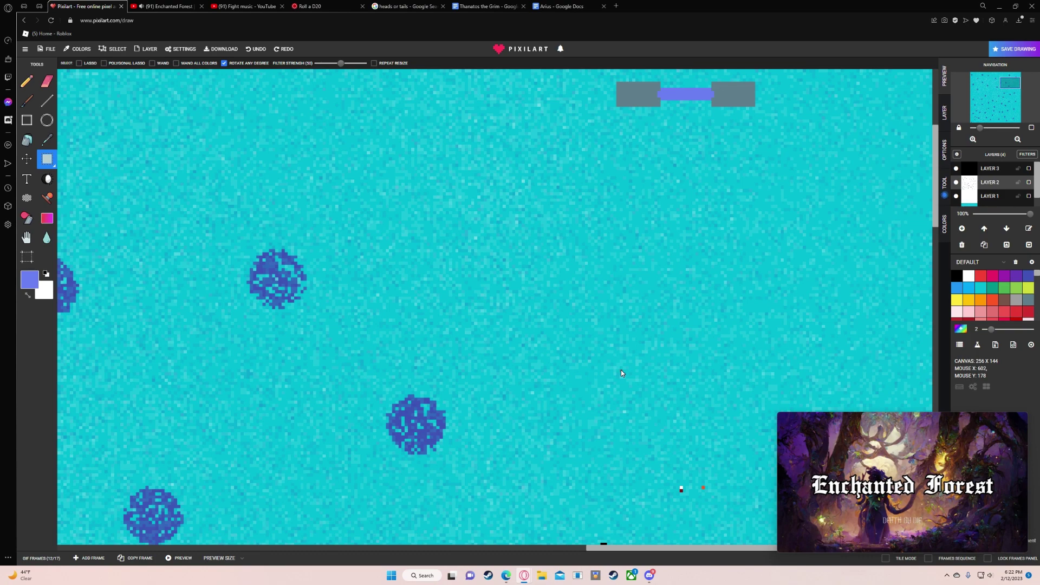
left_click_drag(637, 462, 700, 489)
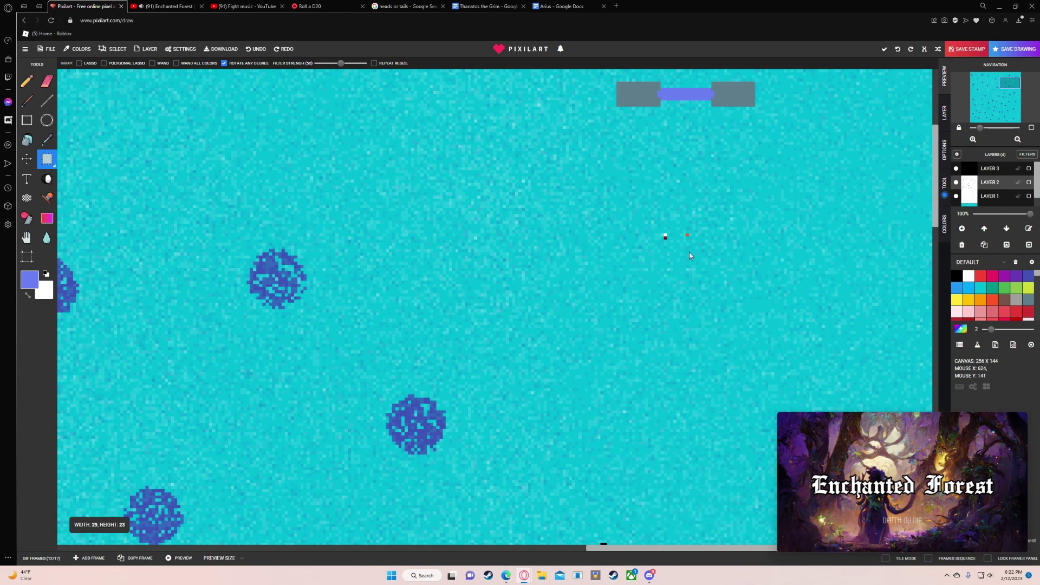
left_click_drag(689, 255, 686, 213)
left_click(26, 179)
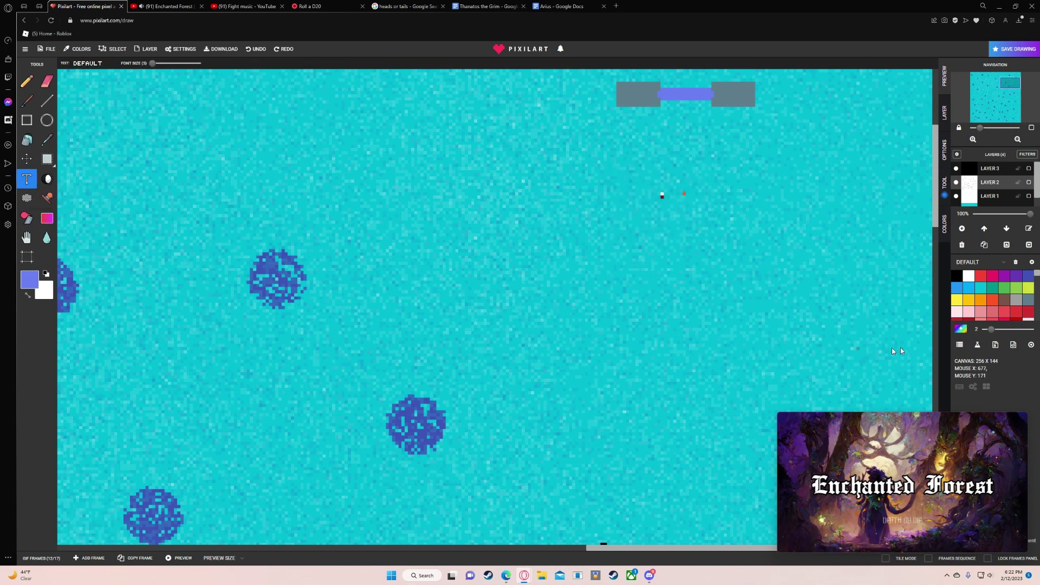
left_click(969, 276)
left_click(394, 213)
type("ENTER?")
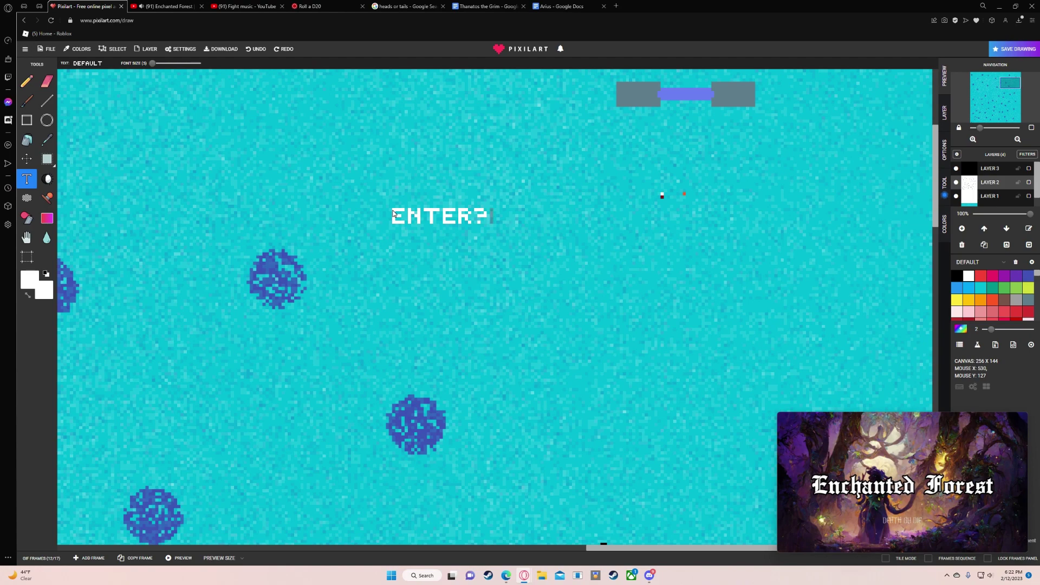
key("BackSpace")
key("BackSpace")
key("BackSpace")
key("BackSpace")
key("BackSpace")
key("BackSpace")
- Move the small white-and-red sprite up to the periwinkle gate and cut it out of the drawing
left_click(46, 159)
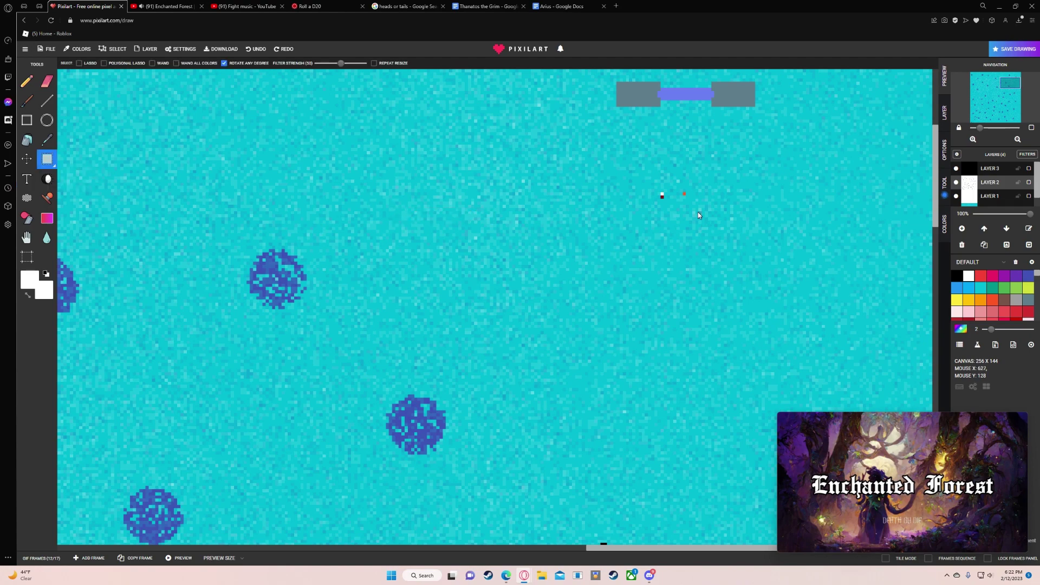
mouse_move(698, 213)
left_mouse_down()
mouse_move(640, 177)
mouse_move(682, 194)
mouse_move(690, 112)
left_mouse_up()
left_click(641, 122)
- Add a new blank frame after frame 12 and choose blue as the drawing colour
left_click(437, 548)
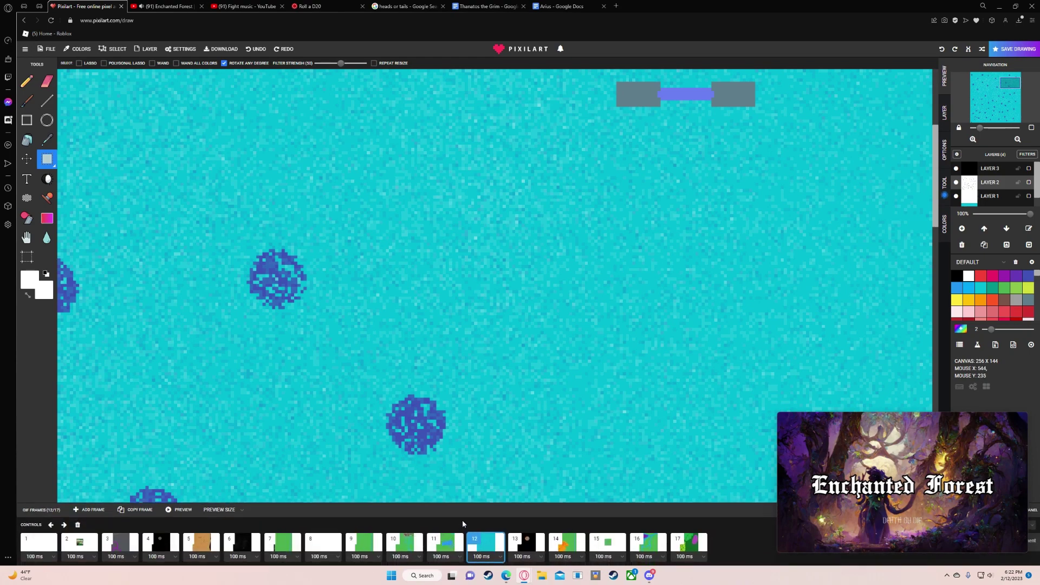
left_click(88, 510)
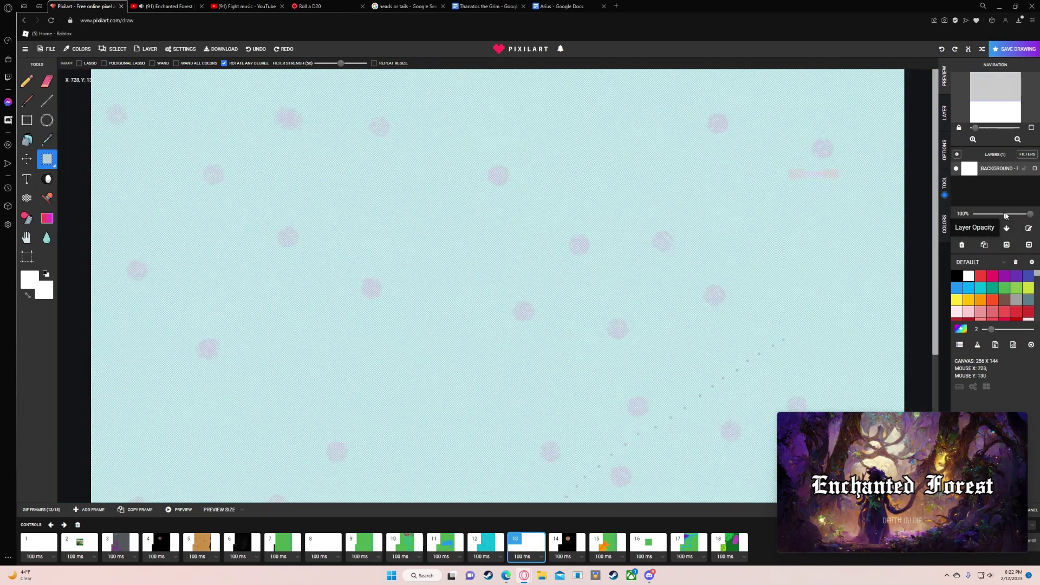
left_click(957, 287)
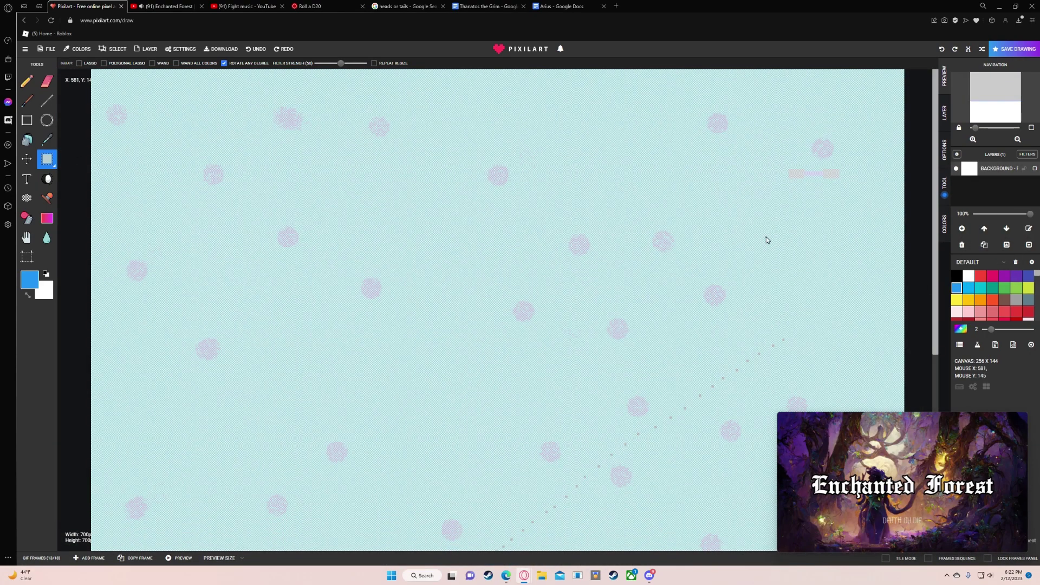
- Fill the blank frame with blue and speckle it with turquoise using the Spray tool at size 100
left_click(27, 140)
left_click(378, 183)
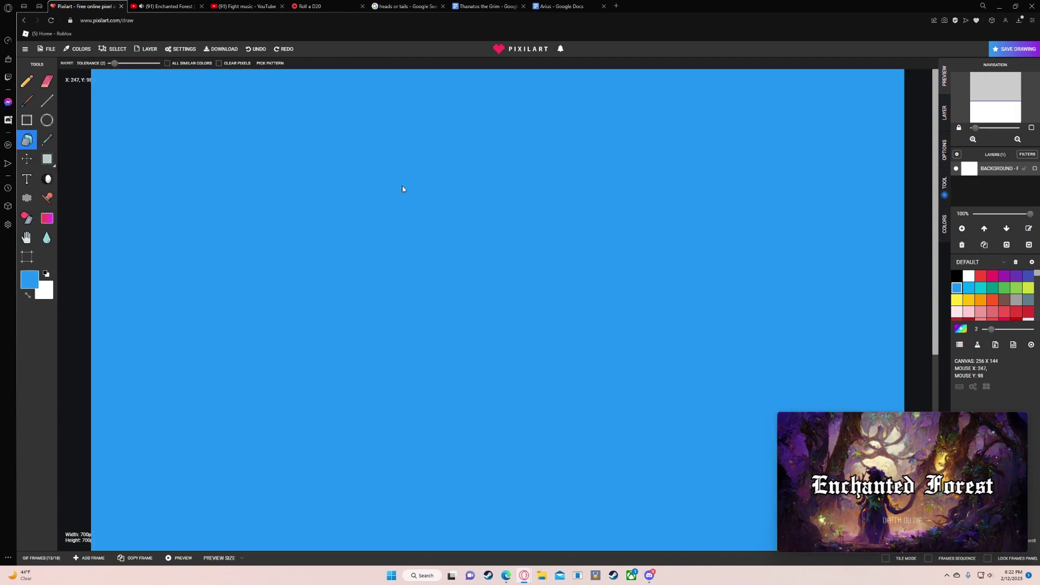
left_click(981, 288)
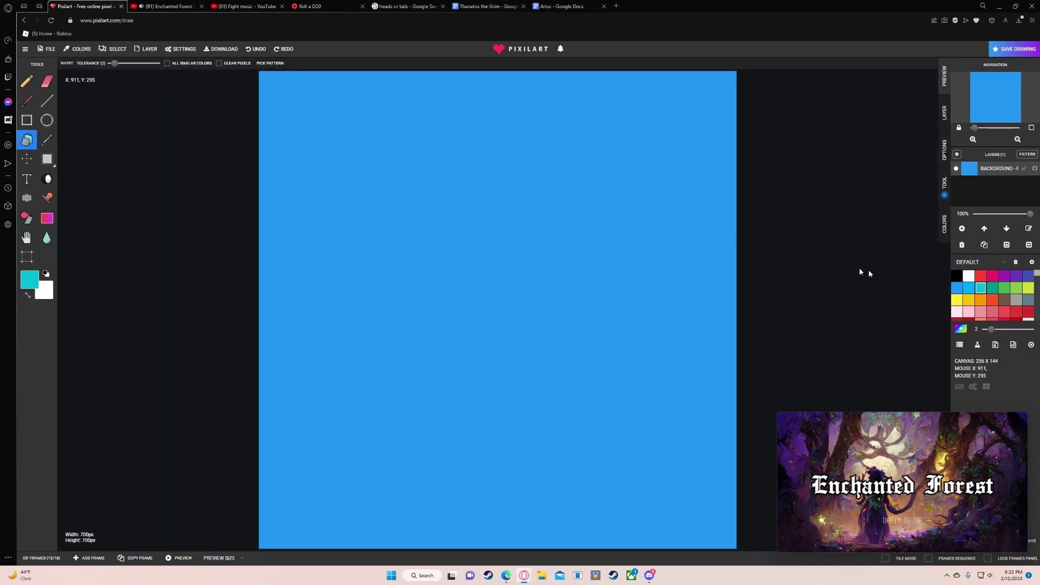
left_click(26, 218)
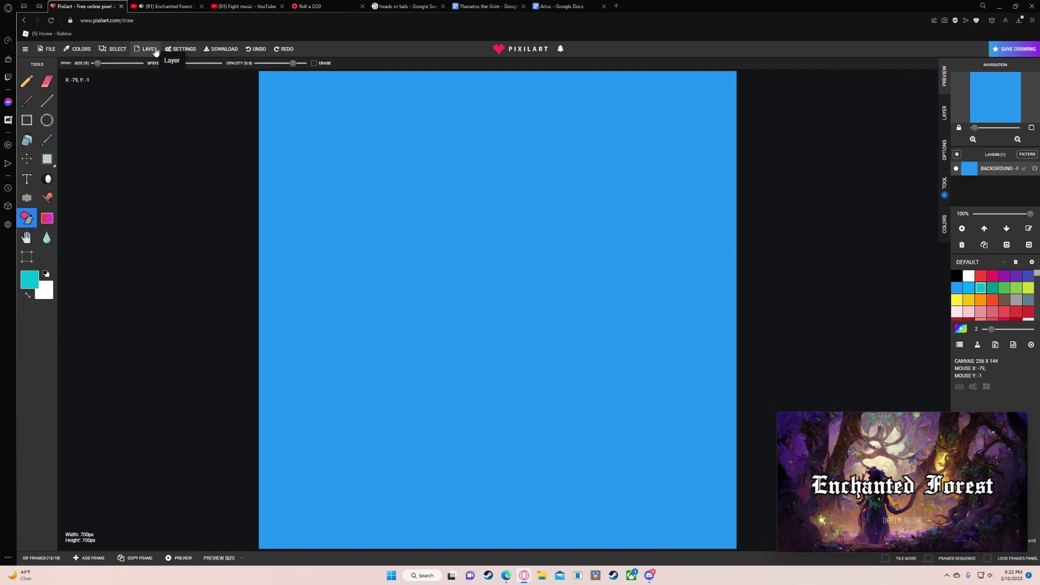
left_click_drag(97, 64, 153, 71)
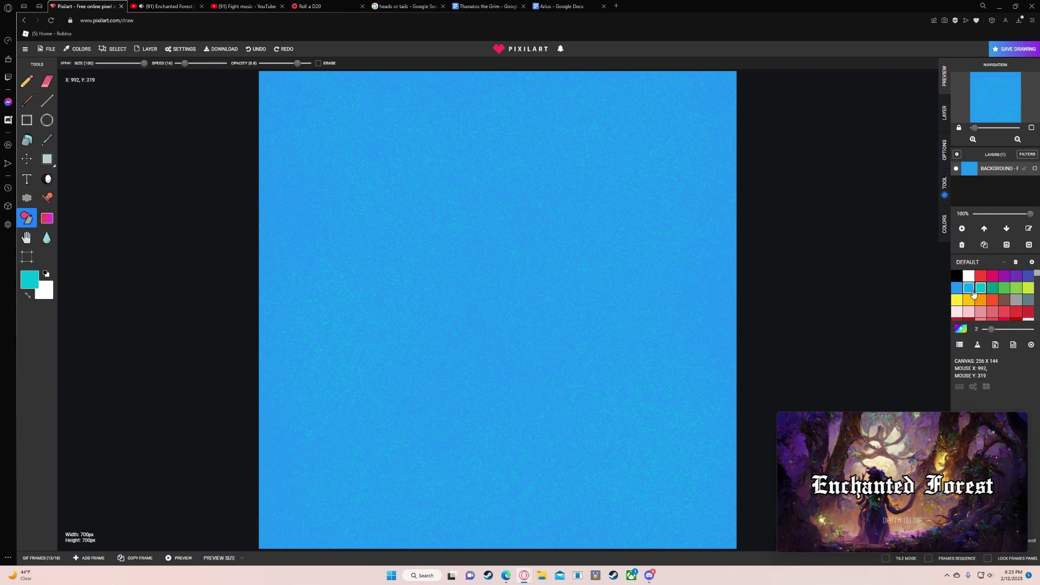
- Spray a paler turquoise and white specks across the whole blue background
left_click(36, 282)
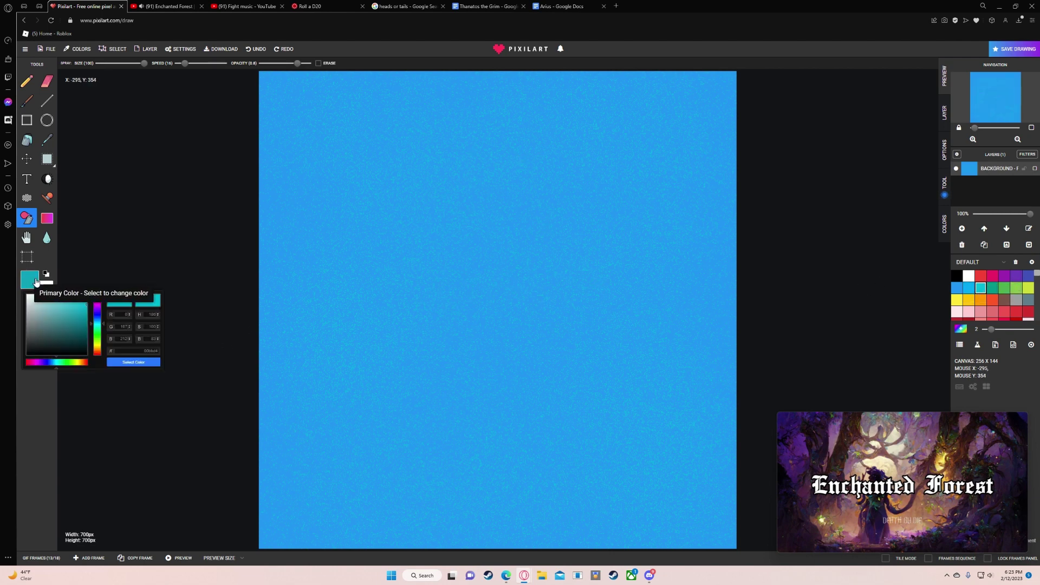
left_click(56, 301)
left_click(133, 362)
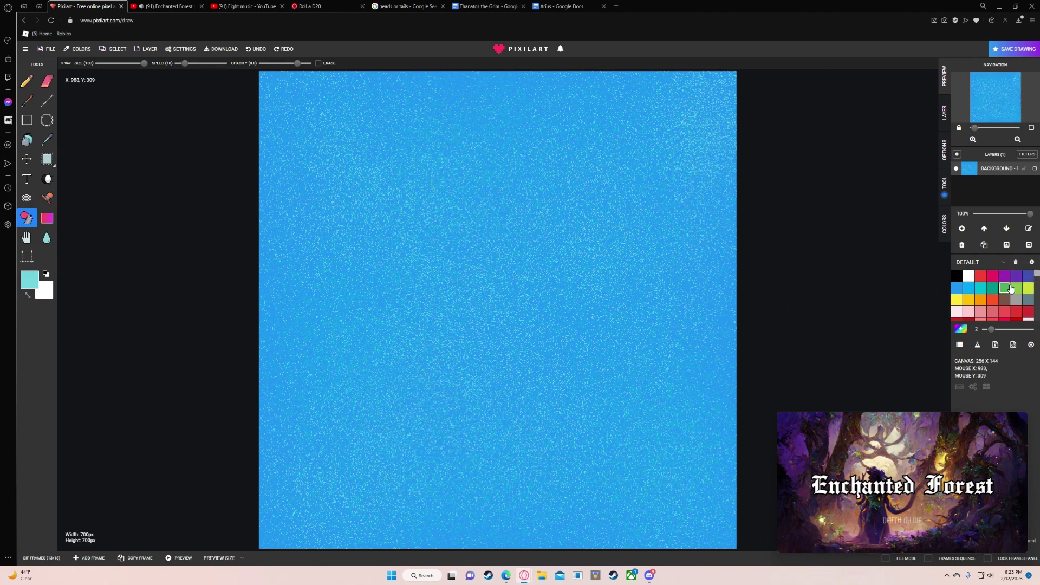
left_click(969, 276)
mouse_move(671, 112)
left_mouse_down()
mouse_move(494, 119)
mouse_move(352, 255)
mouse_move(569, 253)
mouse_move(294, 360)
mouse_move(421, 120)
left_mouse_up()
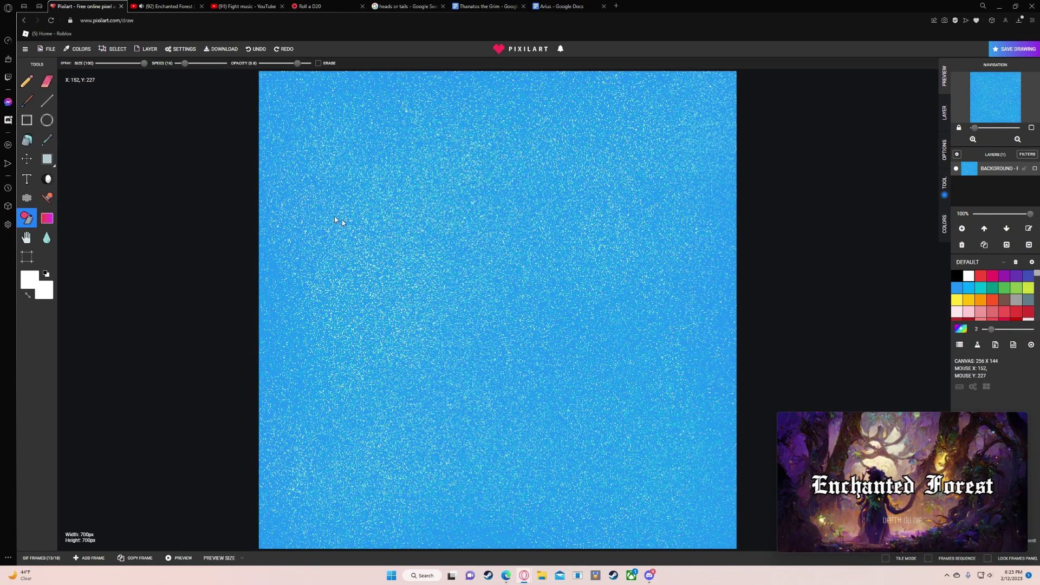
- Add three new layers above the speckled background
scroll(484, 378, "up", 3)
scroll(484, 379, "up", 6)
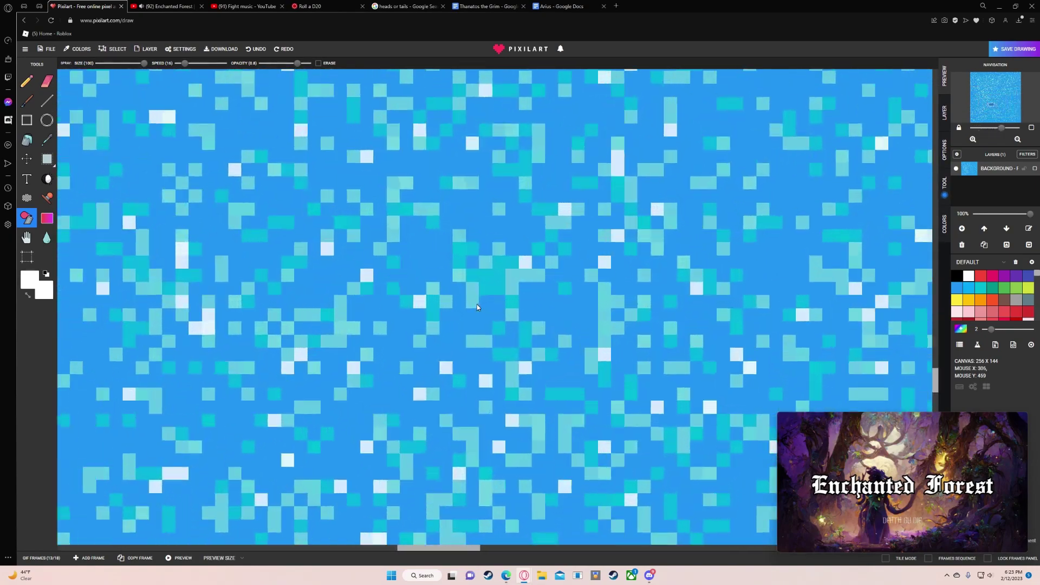
scroll(507, 305, "down", 6)
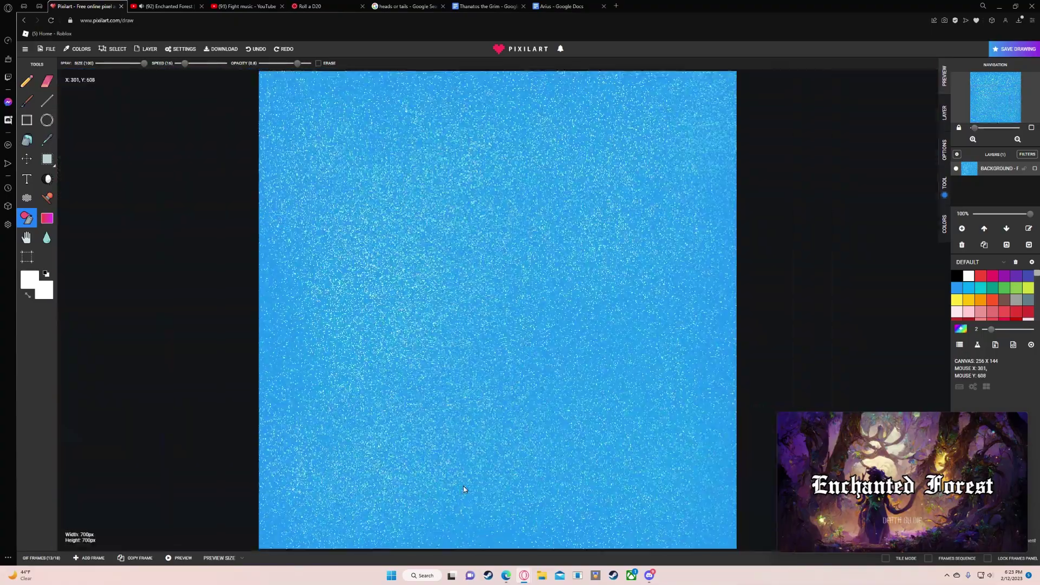
scroll(464, 489, "up", 6)
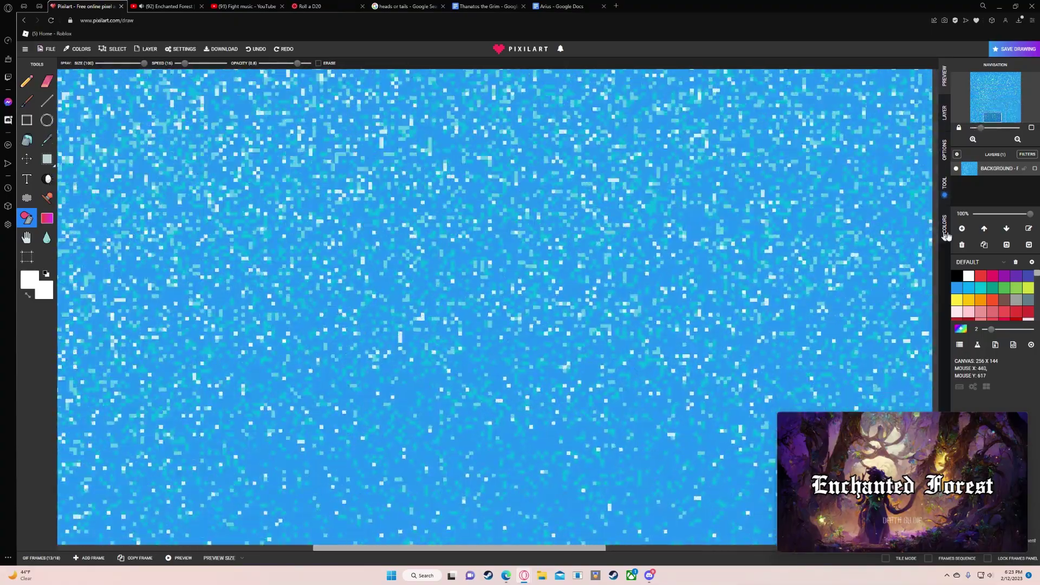
left_click(963, 228)
left_click(962, 229)
left_click(962, 228)
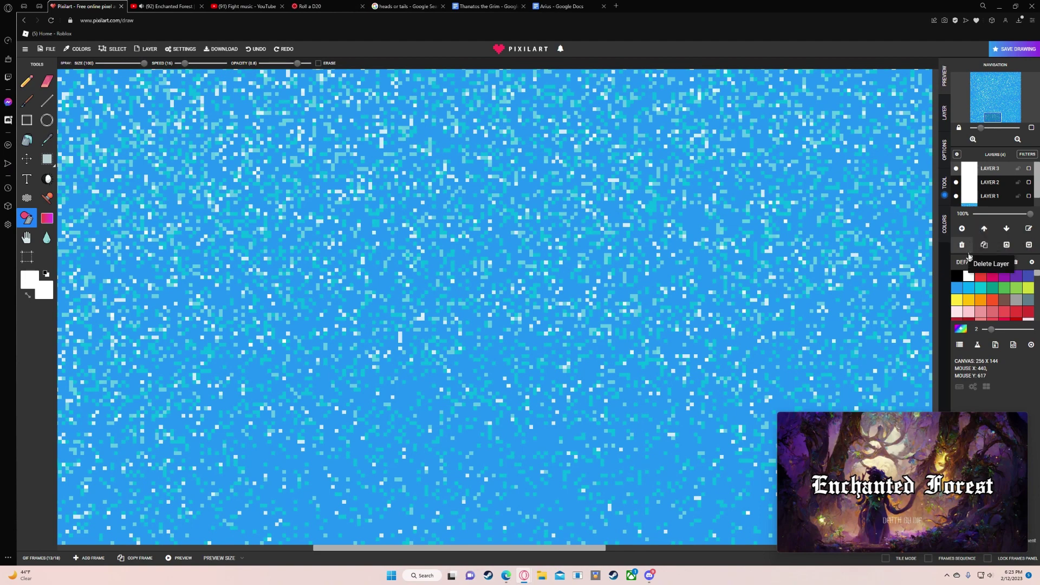
- Fill Layer 3 with black and reduce its opacity to 0%
left_click(957, 276)
left_click(27, 141)
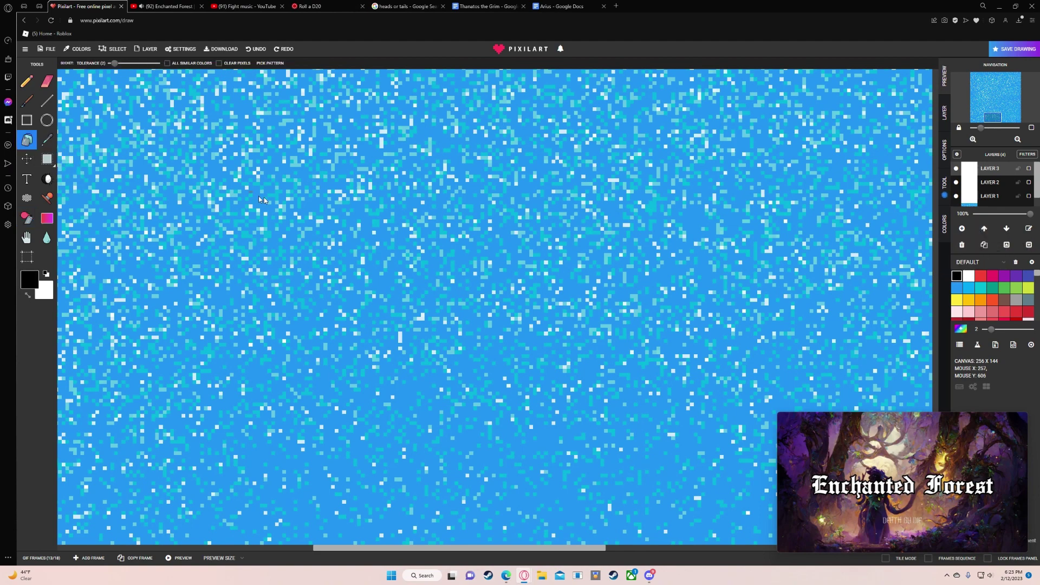
left_click(206, 181)
left_click_drag(1030, 213, 970, 213)
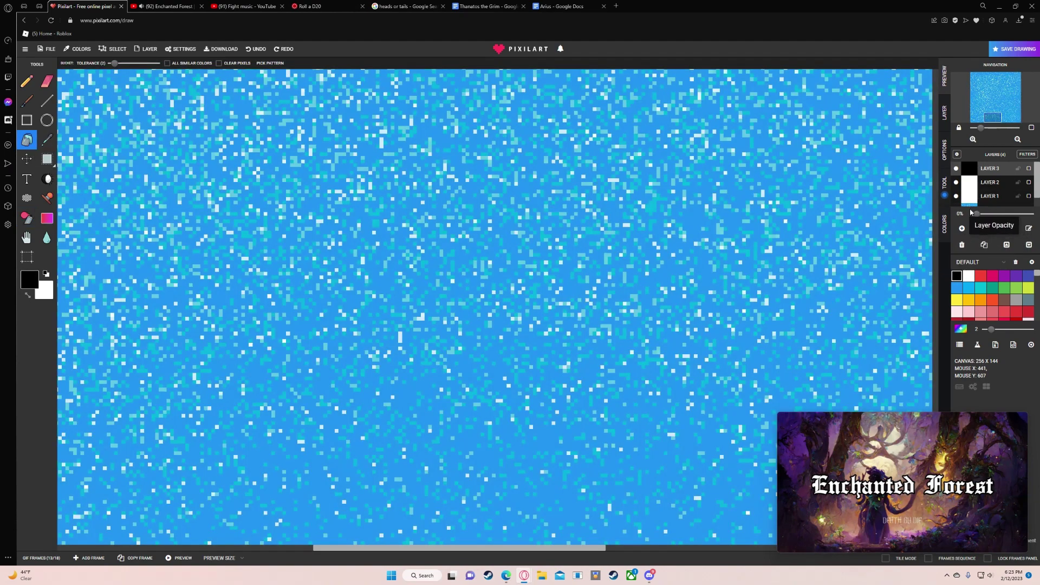
left_click(988, 182)
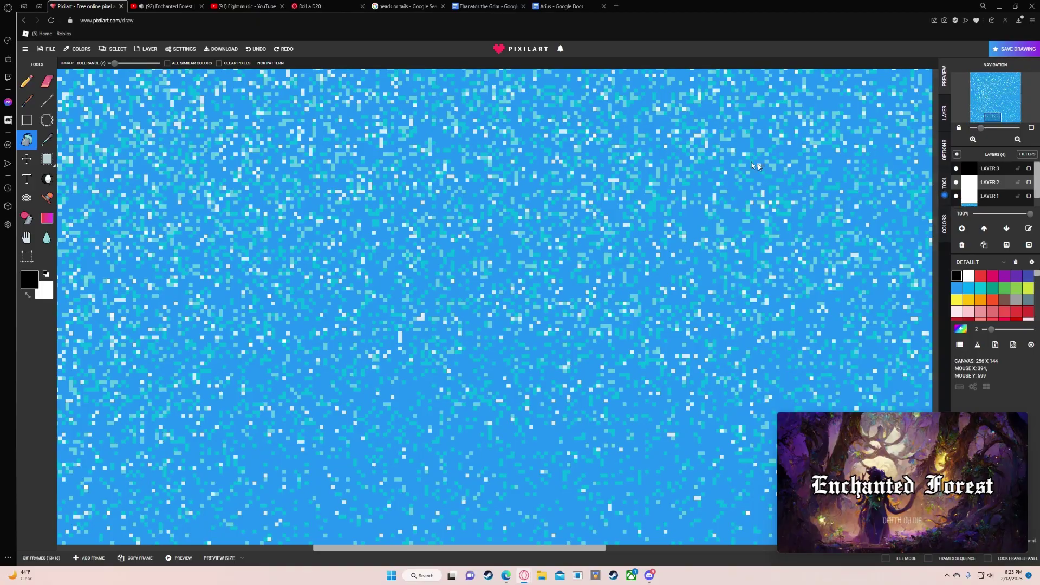
scroll(307, 540, "down", 5)
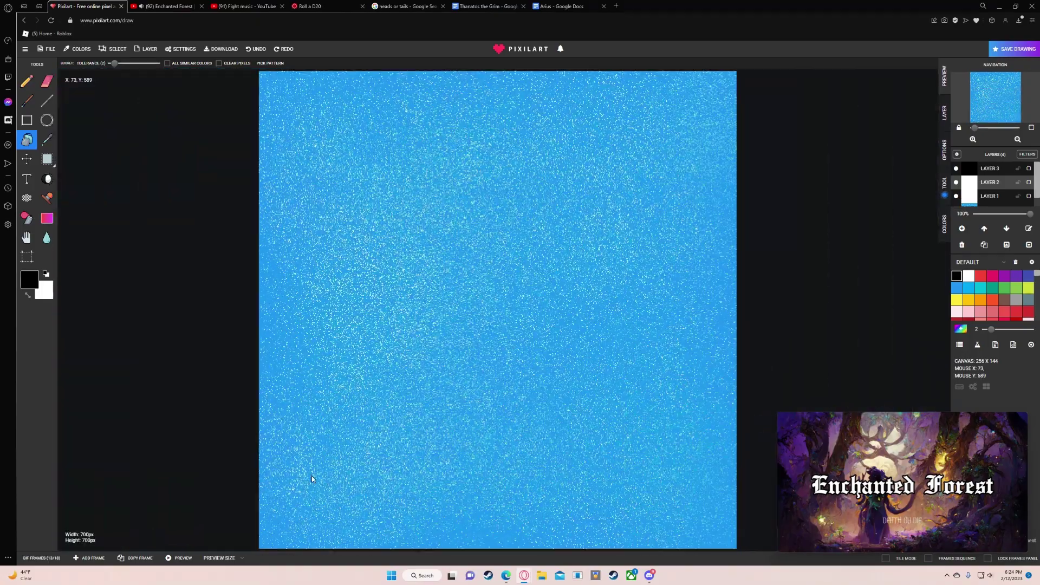
scroll(158, 504, "up", 8)
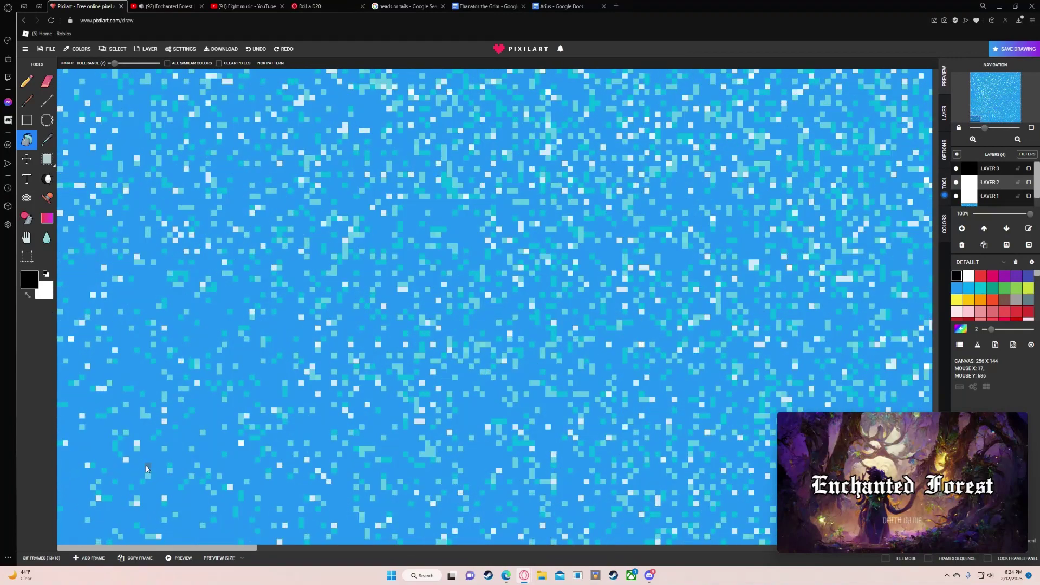
scroll(313, 362, "down", 2)
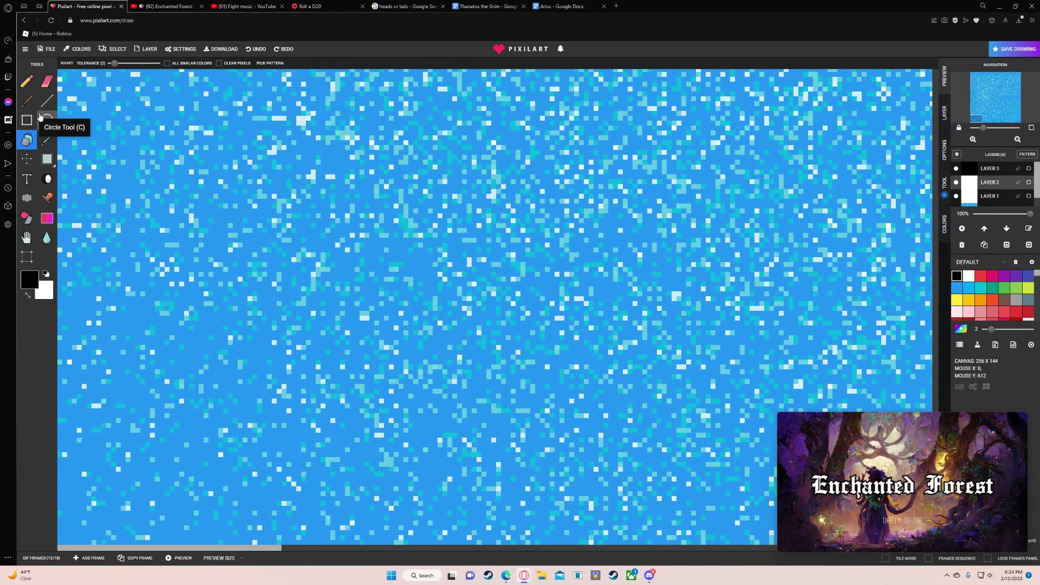
left_click(33, 125)
left_click_drag(449, 272, 530, 317)
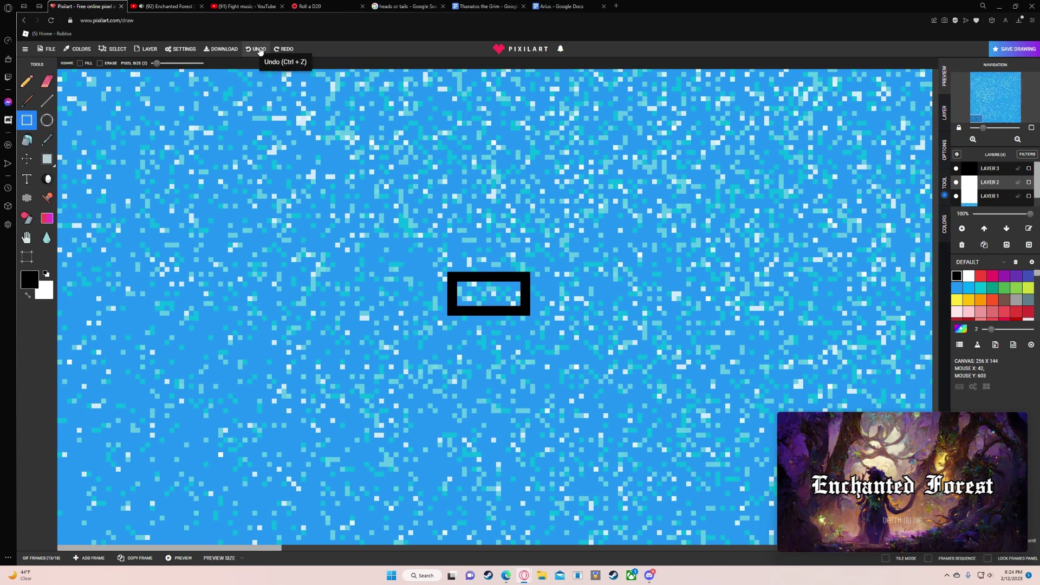
left_click(256, 49)
- Draw a wide grey rectangle outline on Layer 2 near the canvas's lower-left corner, and undo a second one drawn beside it
left_click(1016, 300)
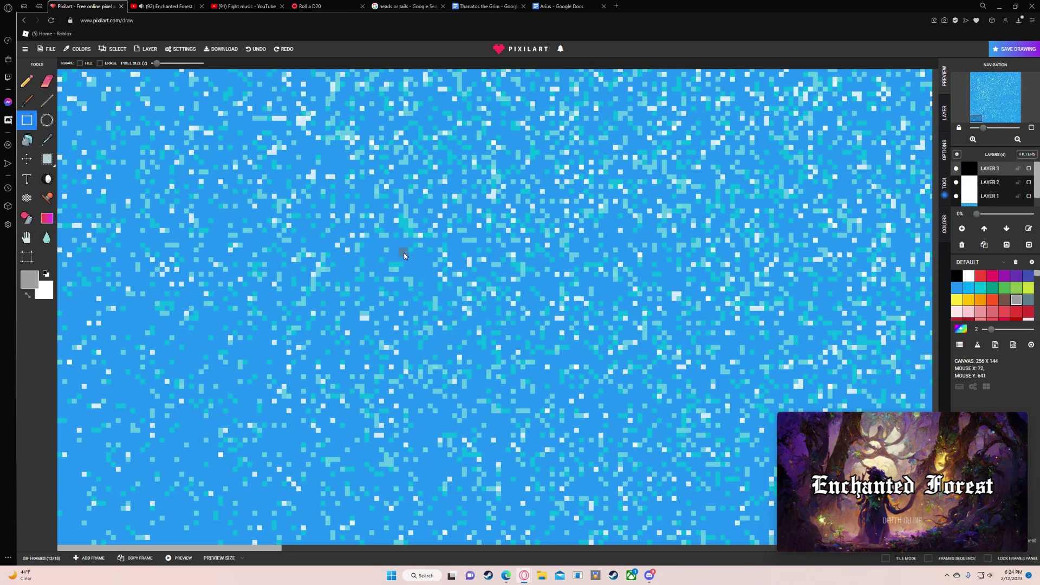
left_click(27, 82)
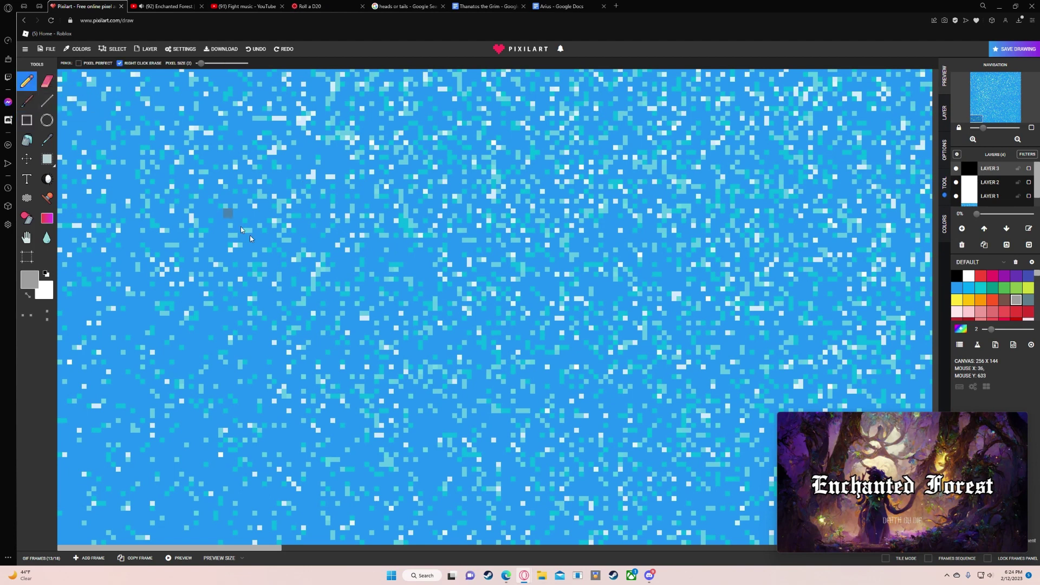
left_click(27, 120)
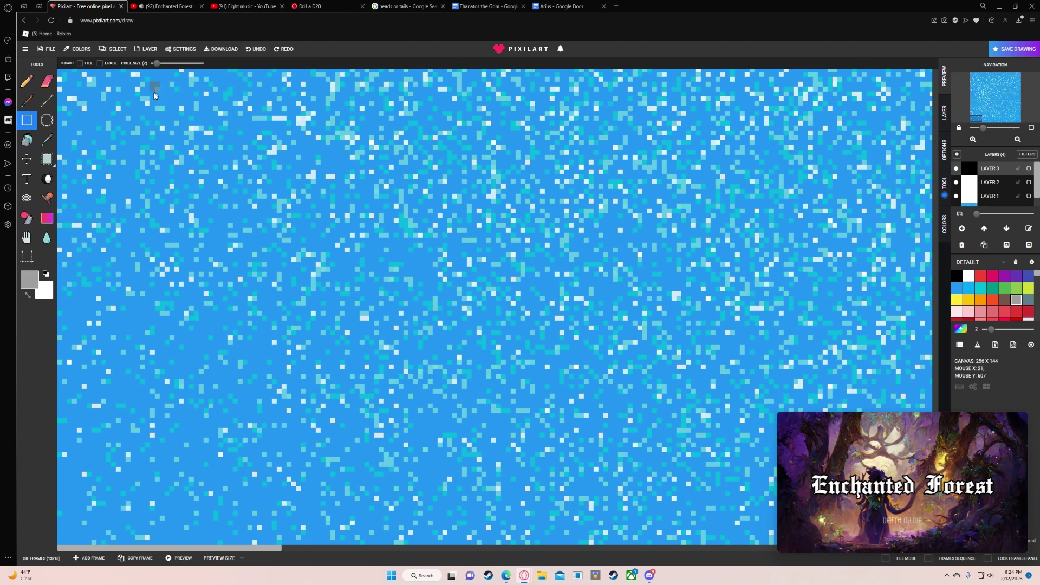
left_click(990, 182)
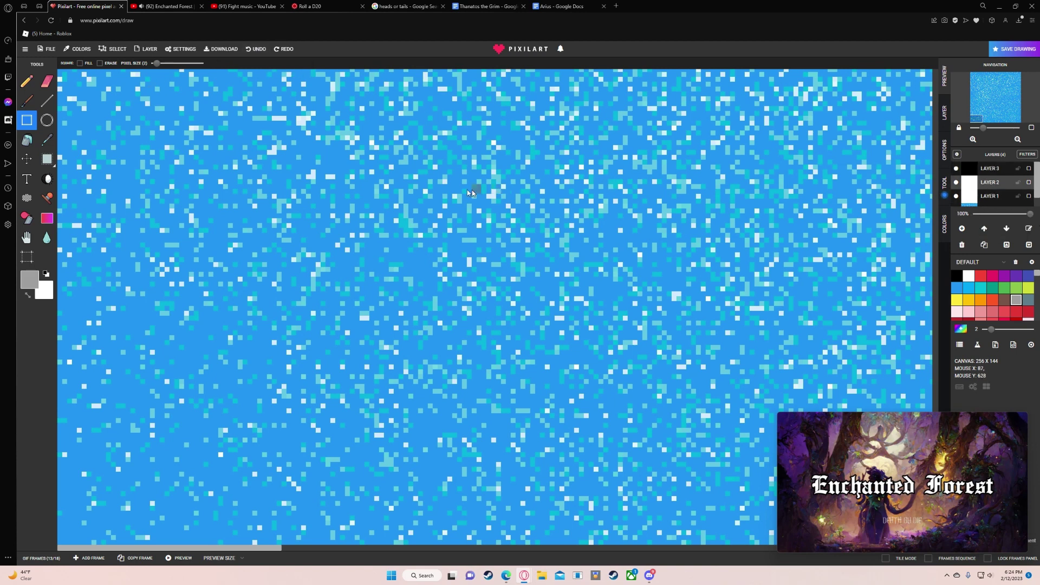
left_click_drag(271, 220, 434, 263)
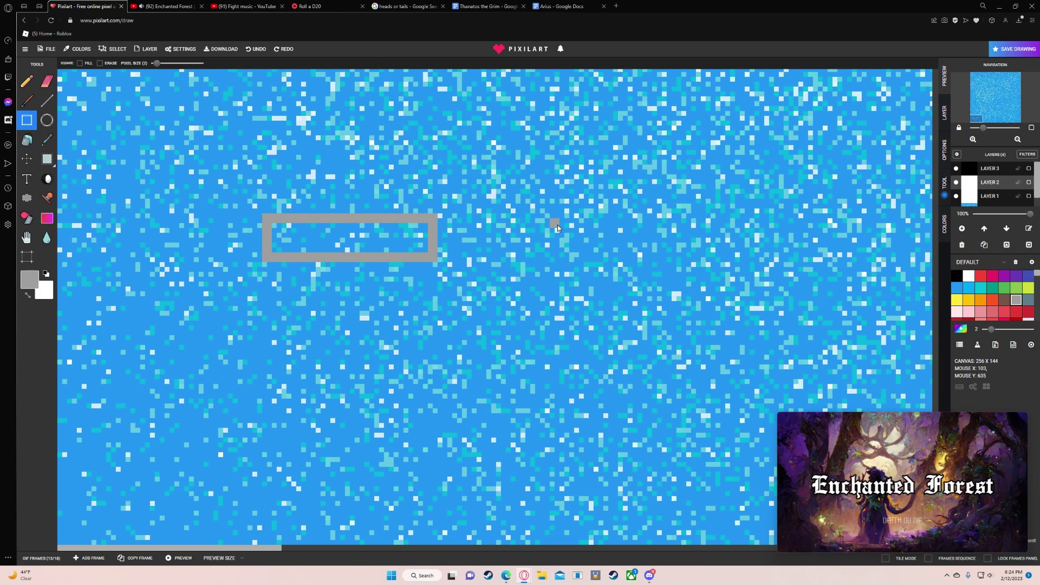
left_click_drag(557, 226, 754, 262)
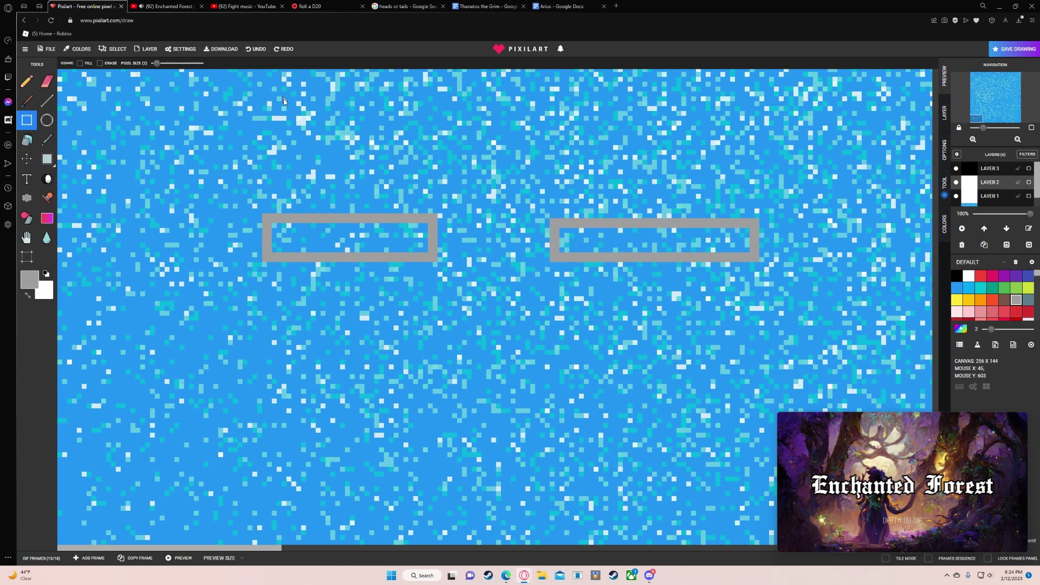
left_click(255, 49)
- Copy the grey rectangle outline and place the duplicate to its right at the same height, leaving a gap between them
left_click(47, 159)
left_click_drag(239, 193, 497, 318)
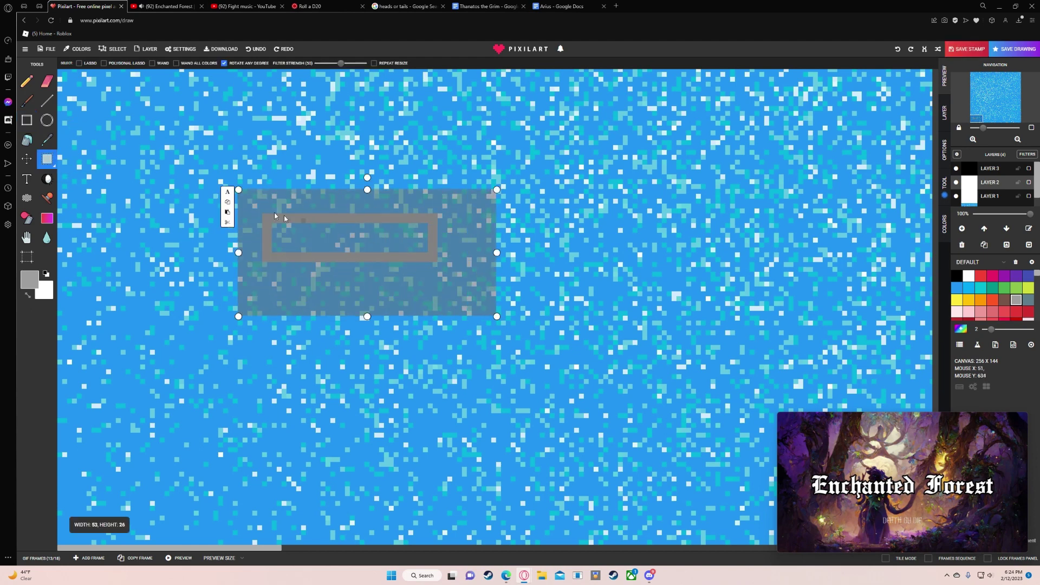
left_click(230, 204)
key("ctrl+v")
left_click_drag(674, 209, 646, 222)
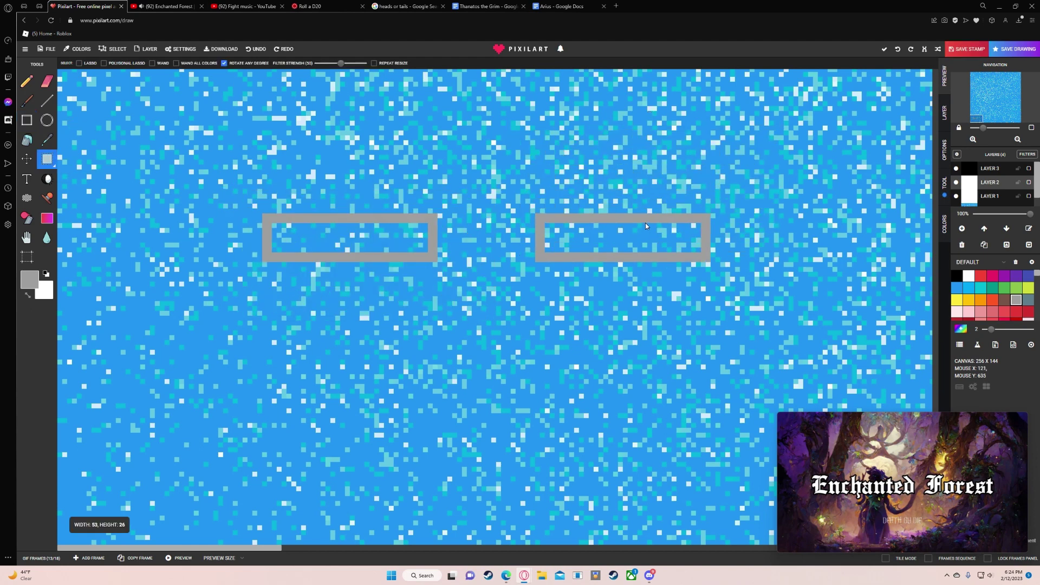
- Fill the insides of both grey rectangle outlines with the same grey
left_click(27, 140)
left_click(425, 250)
left_click(620, 244)
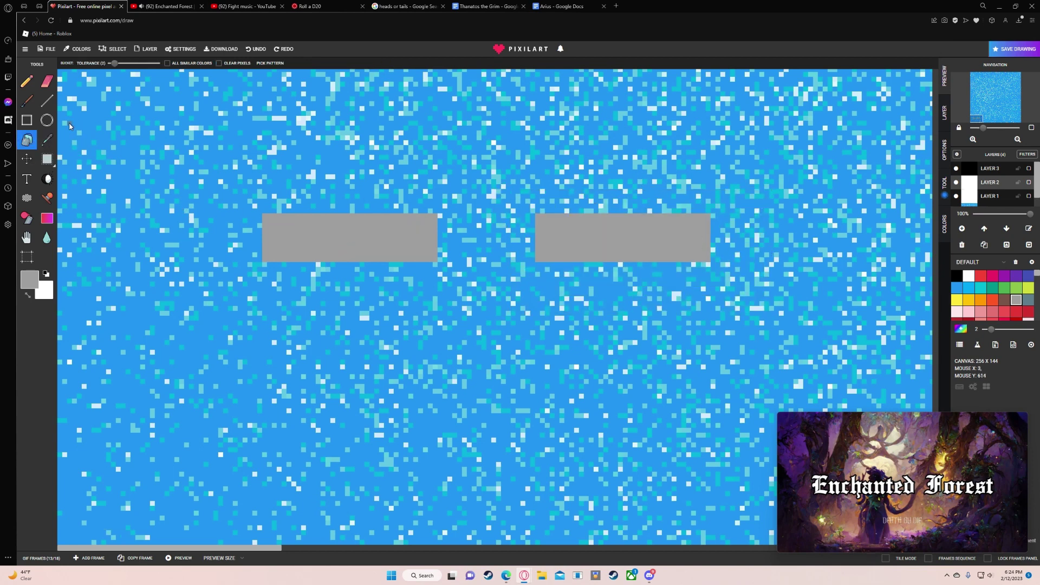
- Paint a thick pale turquoise band joining the two grey rectangles on Layer 2 with the Pencil
left_click(27, 81)
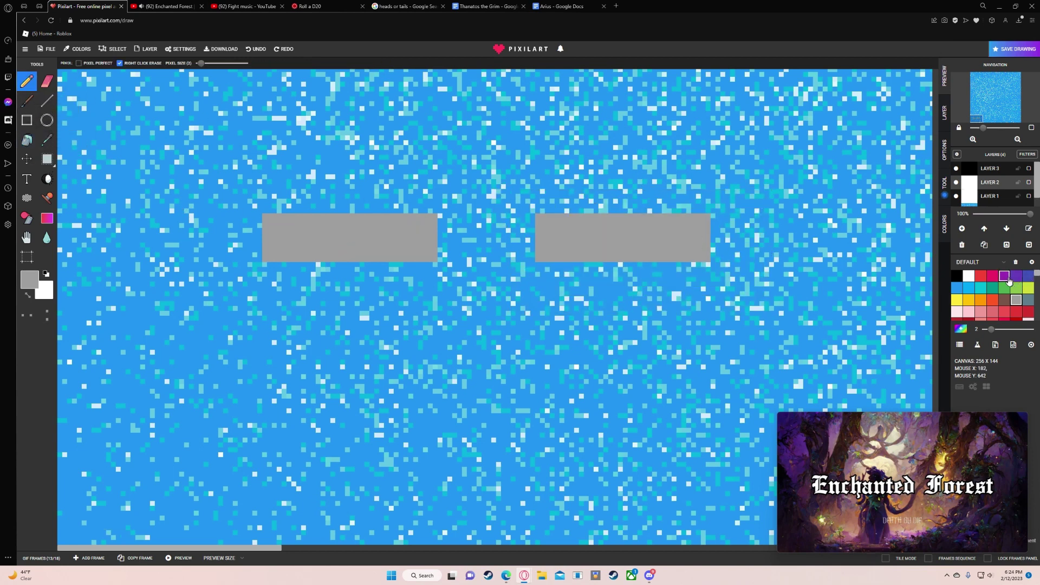
left_click(993, 288)
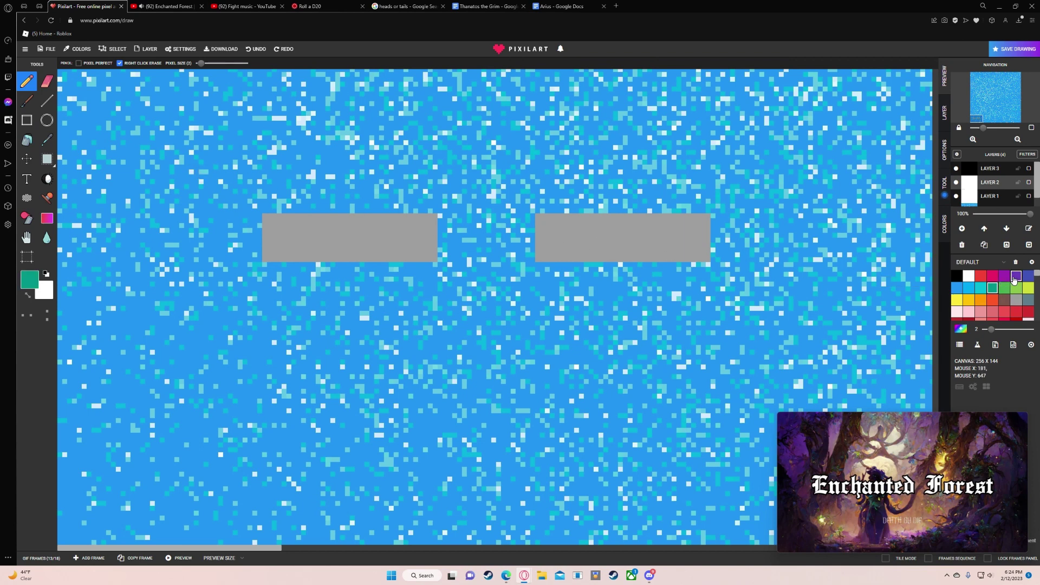
left_click(982, 288)
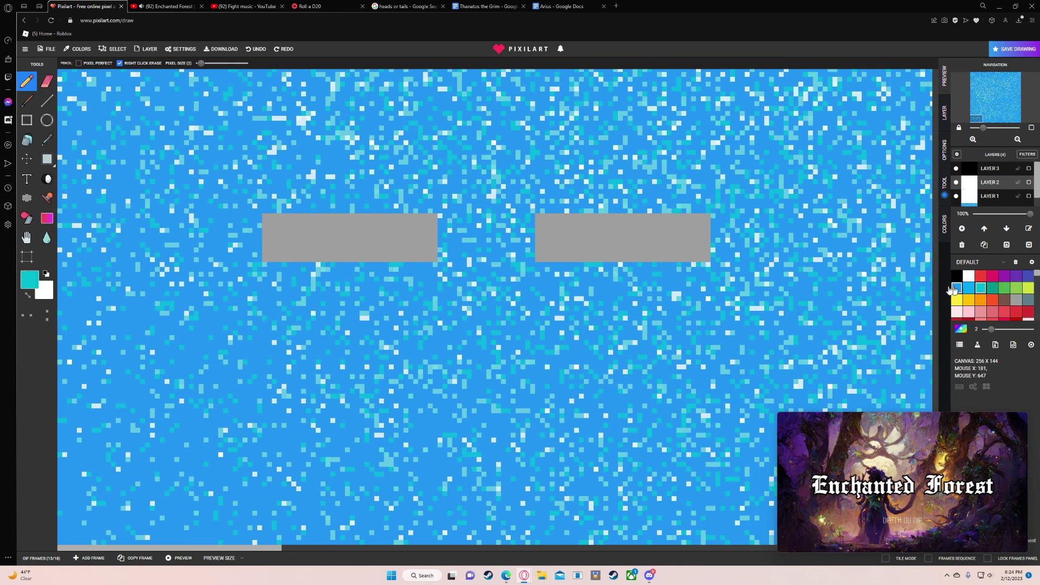
left_click(31, 281)
left_click(54, 302)
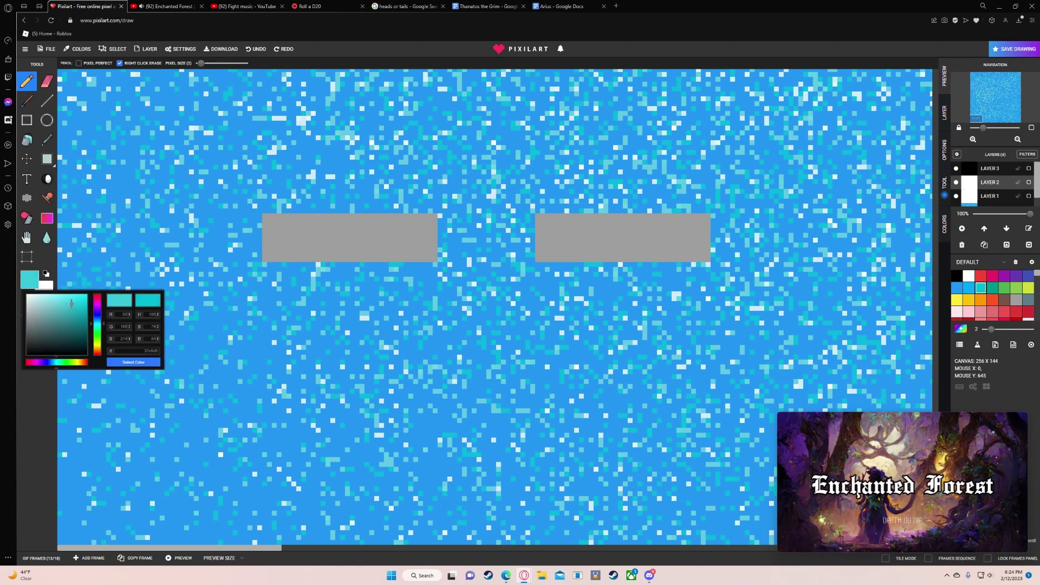
left_click(134, 362)
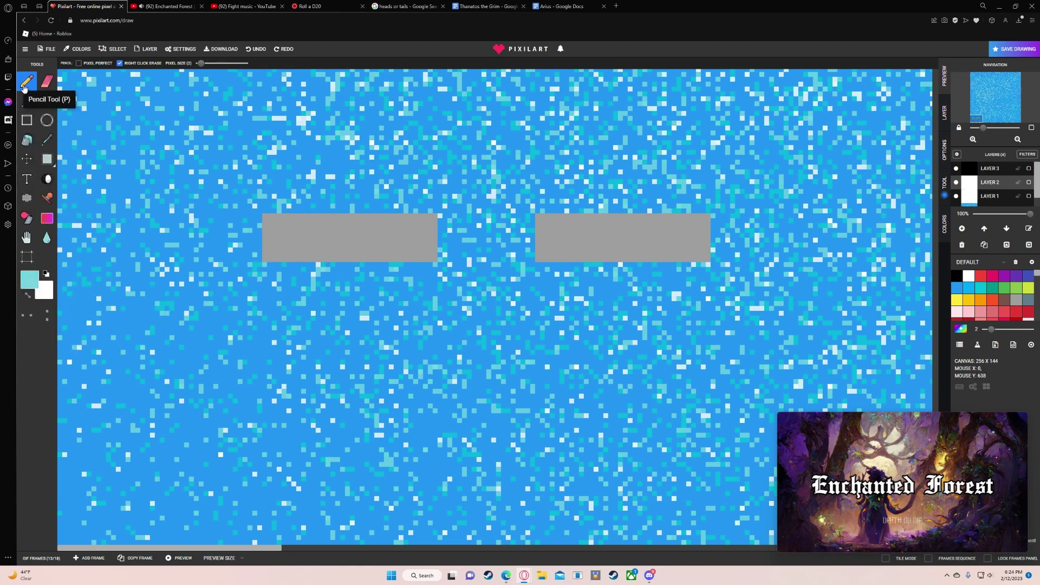
scroll(528, 274, "up", 3)
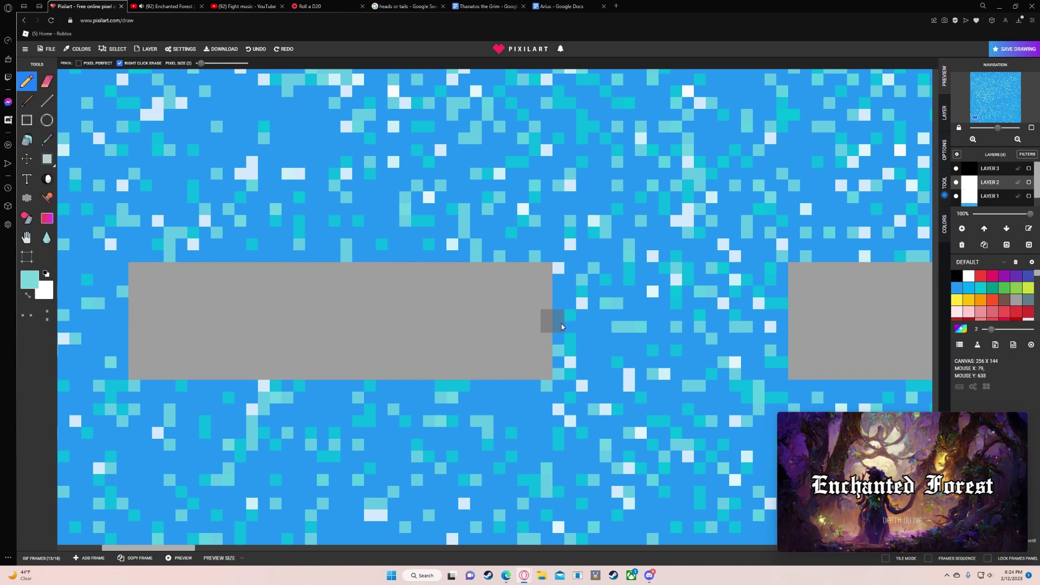
left_click_drag(630, 324, 788, 324)
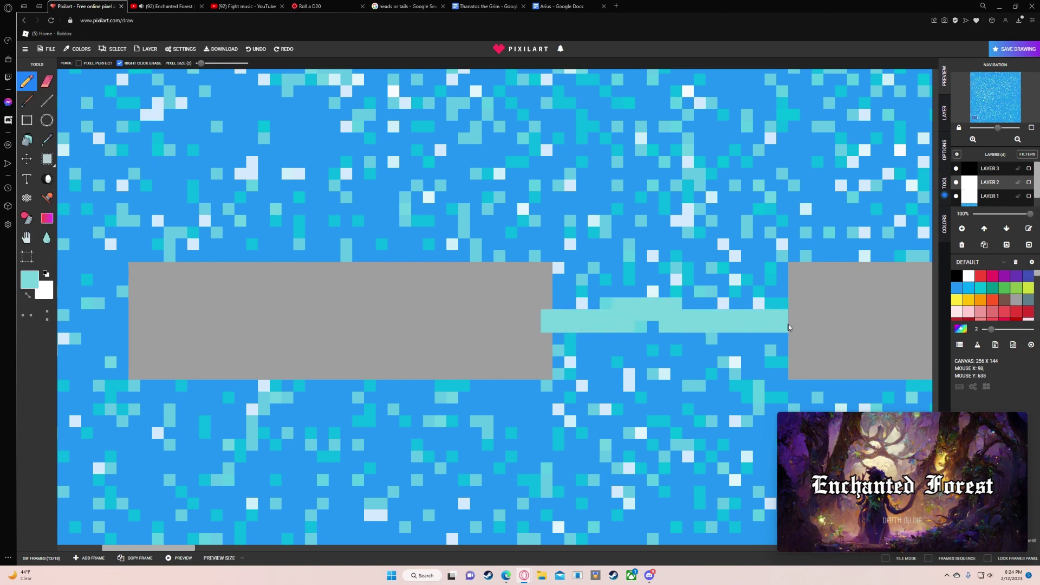
mouse_move(574, 340)
left_mouse_down()
mouse_move(780, 339)
mouse_move(770, 336)
left_mouse_up()
mouse_move(657, 336)
left_mouse_down()
mouse_move(561, 311)
mouse_move(686, 319)
left_mouse_up()
mouse_move(780, 317)
left_mouse_down()
mouse_move(767, 304)
mouse_move(654, 305)
left_mouse_up()
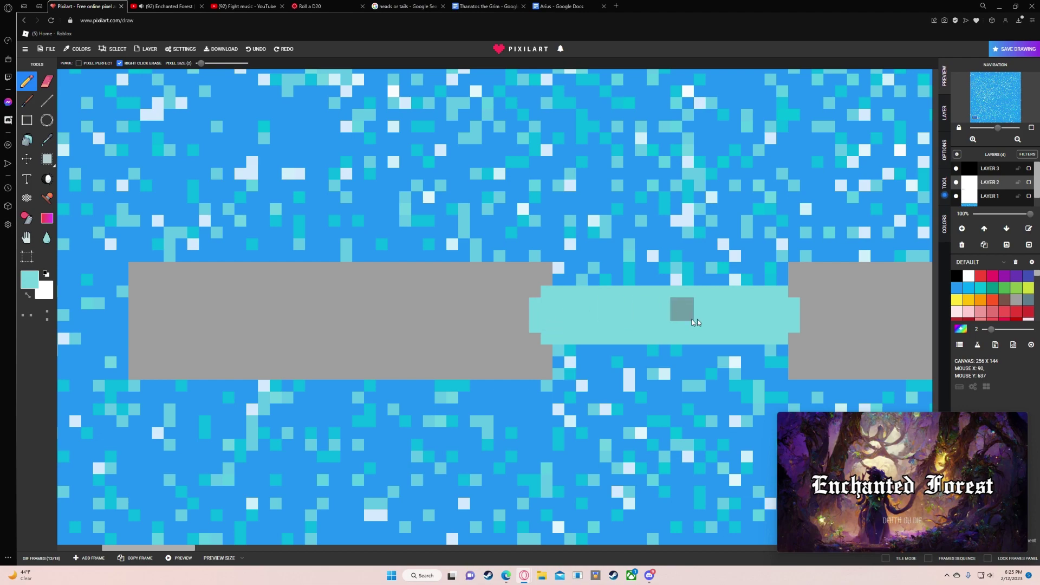
- Set the Pencil to 1 pixel and place a marker pixel above the turquoise band, colouring it red and recolouring it orange
scroll(788, 320, "down", 5)
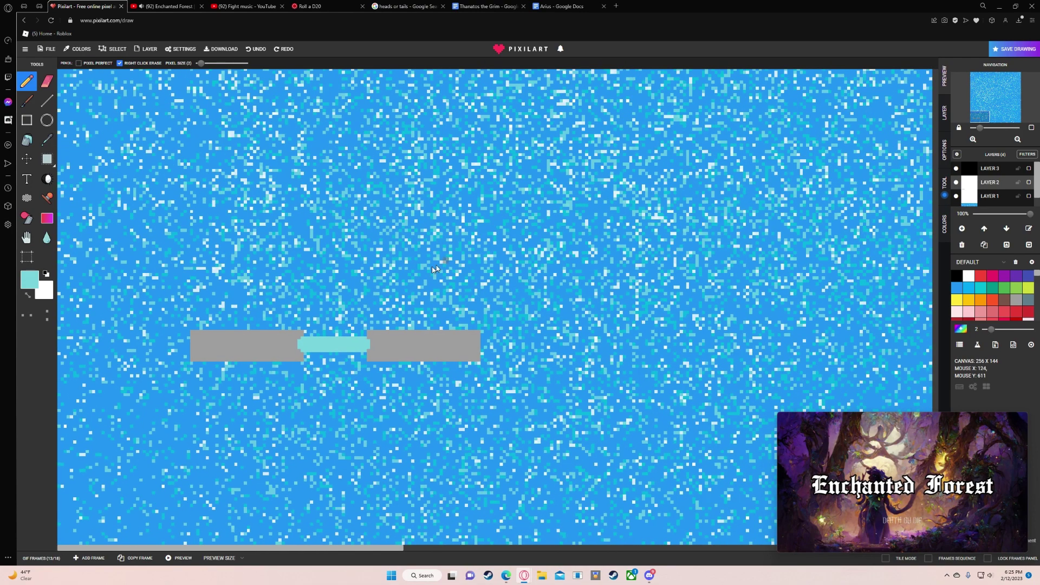
scroll(368, 345, "up", 1)
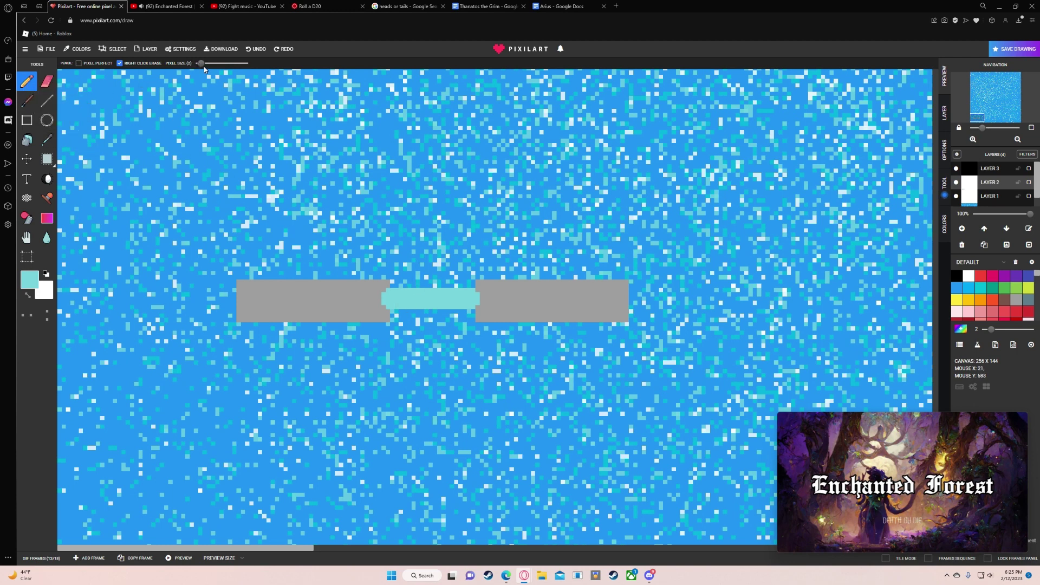
left_click_drag(201, 64, 196, 64)
left_click(981, 275)
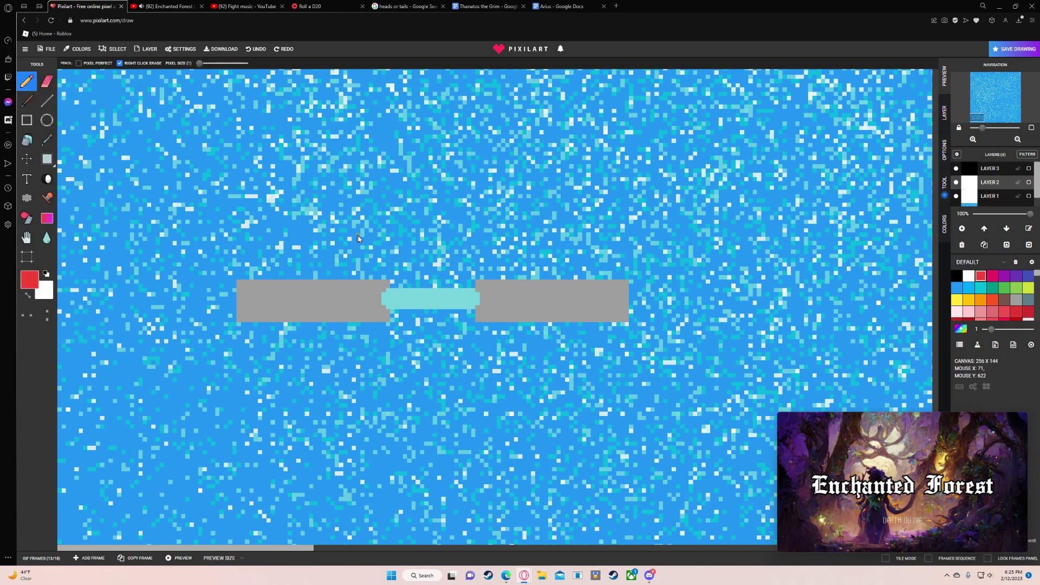
left_click(388, 256)
scroll(505, 253, "up", 3)
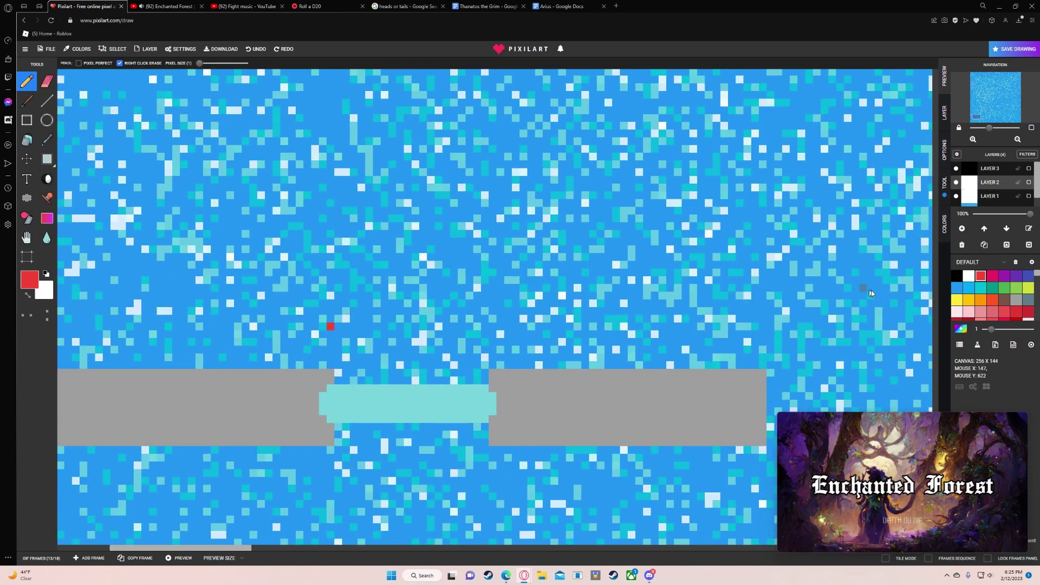
left_click(993, 299)
left_click(332, 327)
- Place a very dark red marker pixel with a white pixel beside it, to the right of the orange marker
left_click(970, 321)
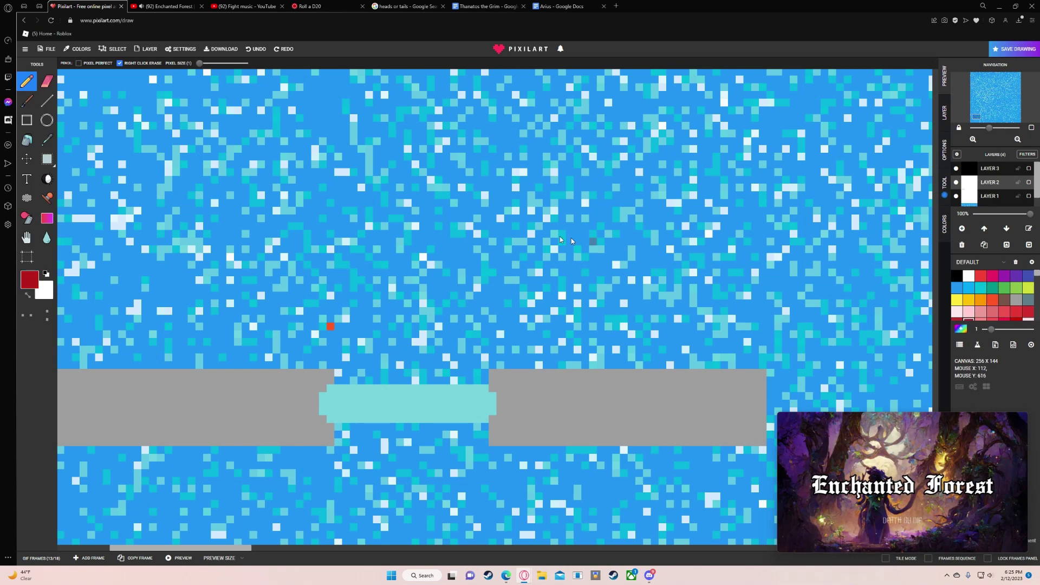
left_click(29, 280)
left_click(121, 362)
left_click(969, 275)
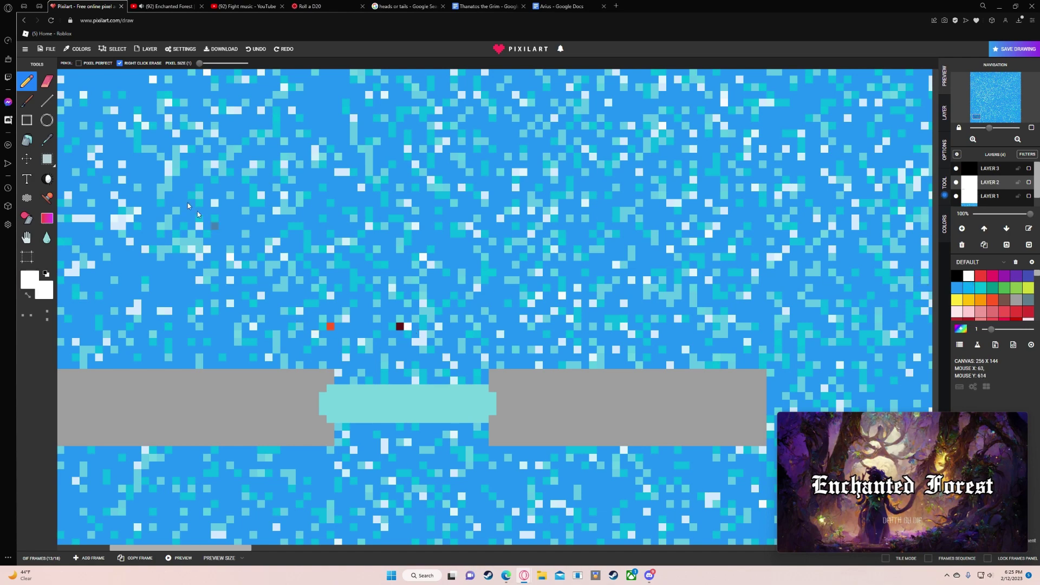
- Select the orange marker pixel above the gate and move it closer to the dark red and white marker
left_click(47, 158)
scroll(413, 383, "down", 3)
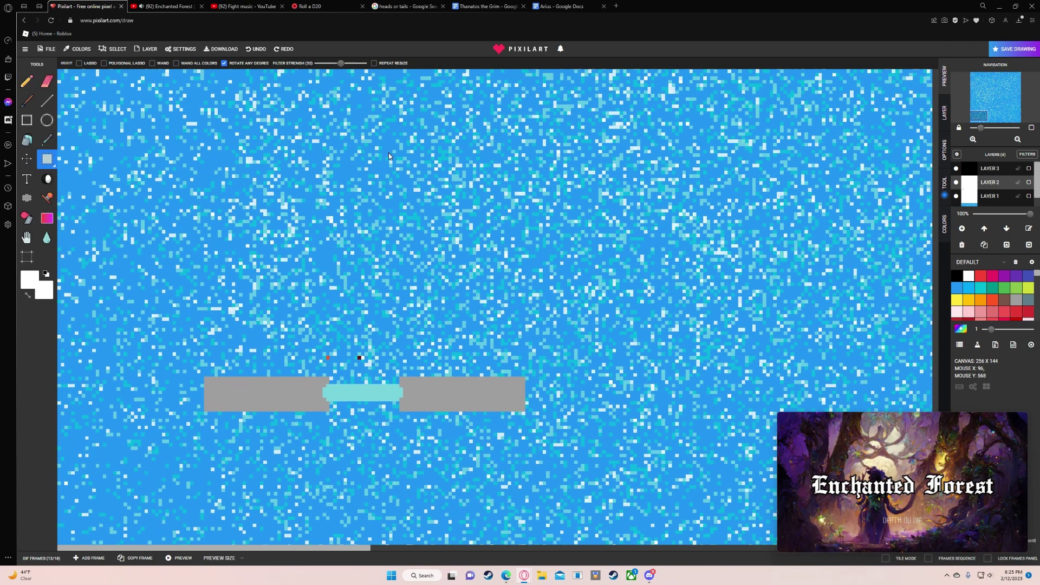
scroll(394, 256, "down", 1)
scroll(336, 216, "down", 1)
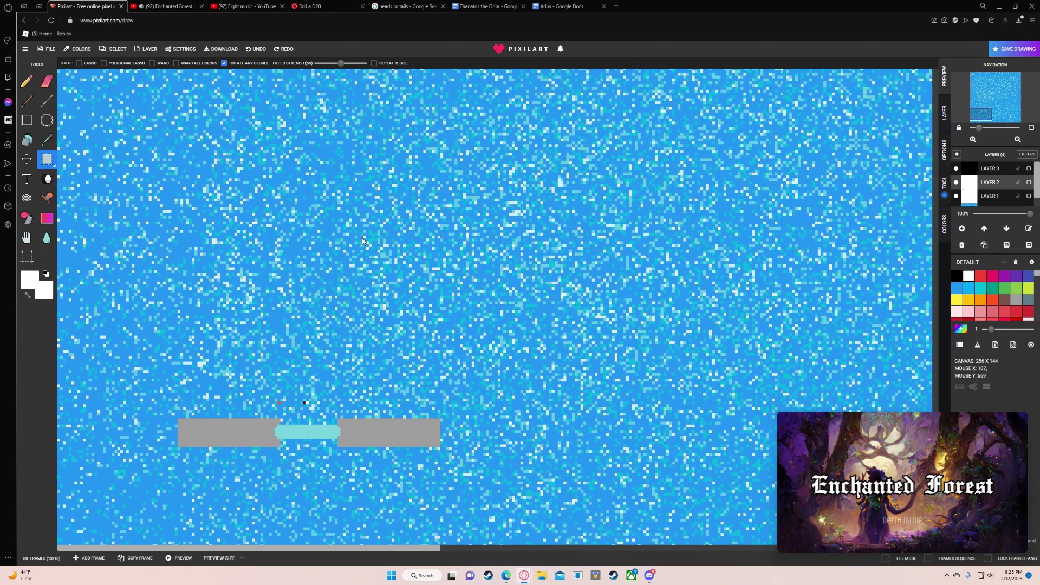
scroll(362, 238, "up", 2)
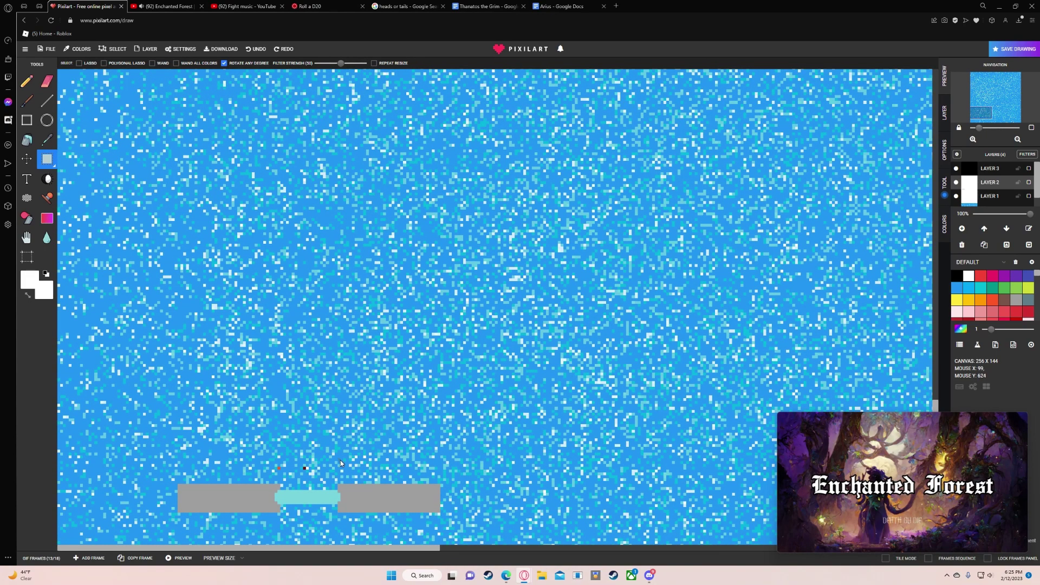
scroll(390, 221, "up", 3)
scroll(562, 275, "up", 2)
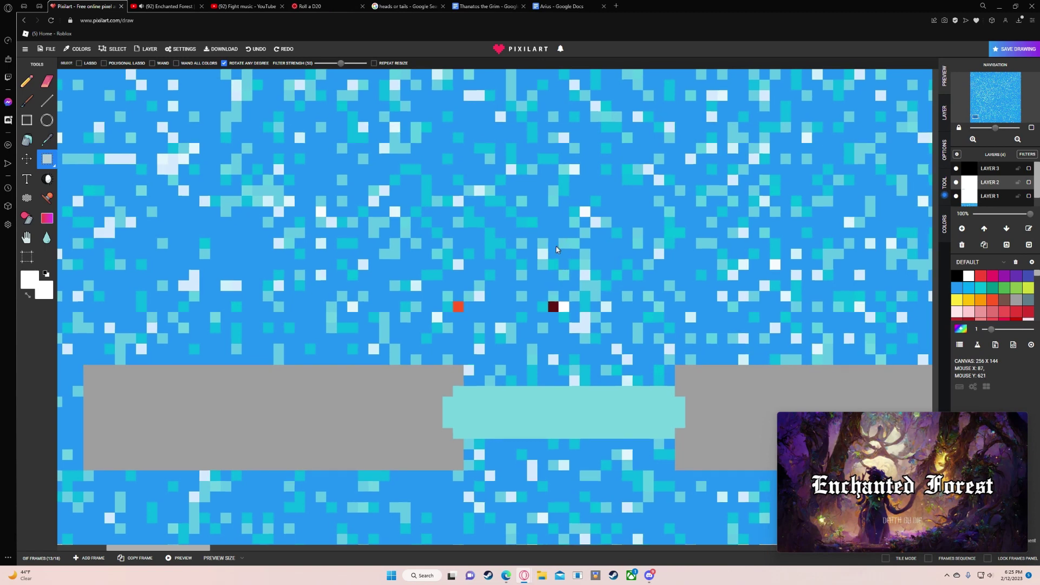
left_click_drag(556, 246, 516, 265)
left_click_drag(356, 278, 446, 330)
left_click(518, 372)
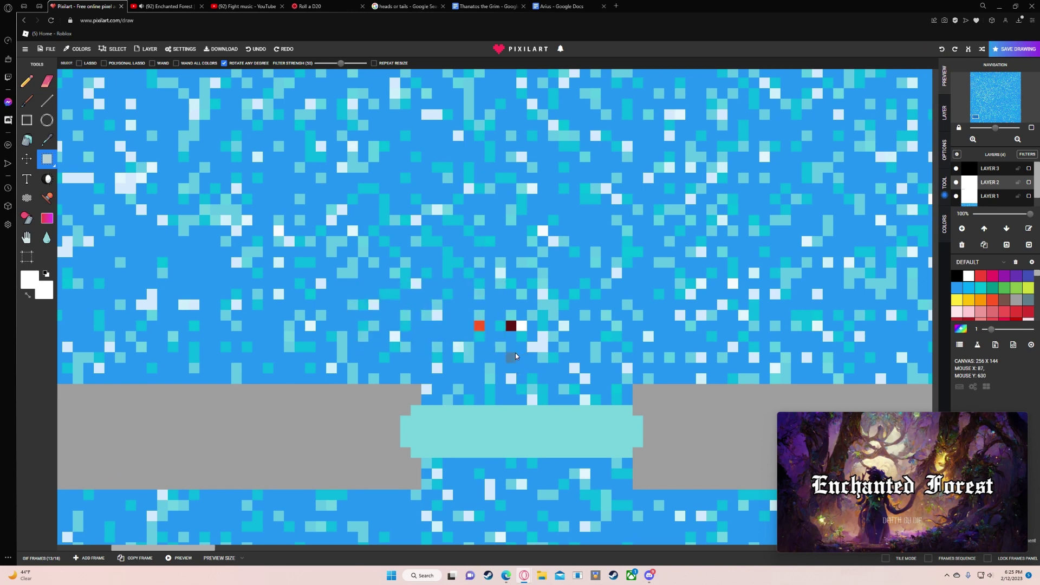
left_click_drag(516, 356, 499, 370)
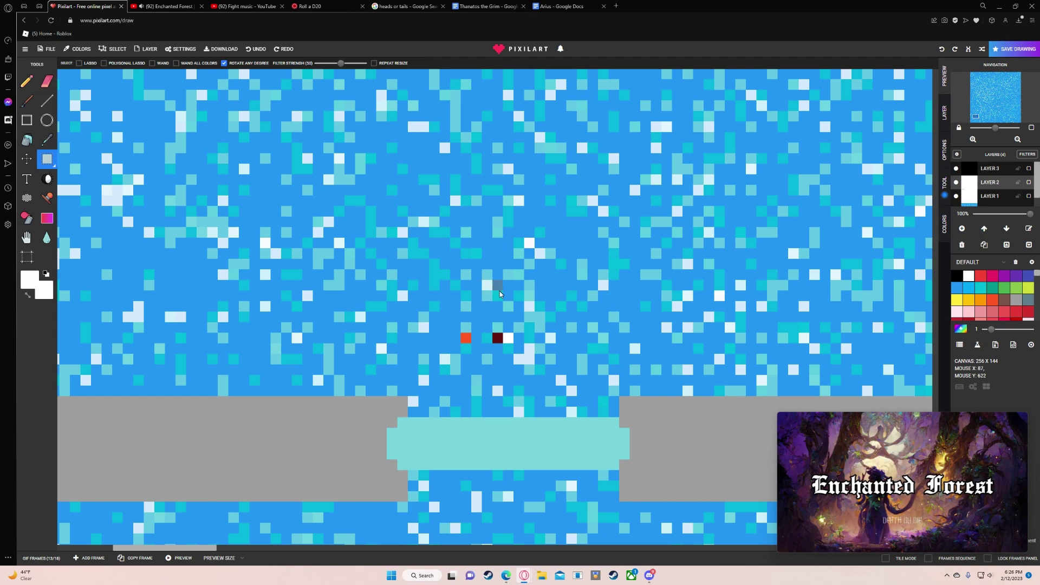
- Paint a small two-by-two-pixel block in the open water away from the gate, in cyan and over that in teal green
scroll(500, 291, "up", 3)
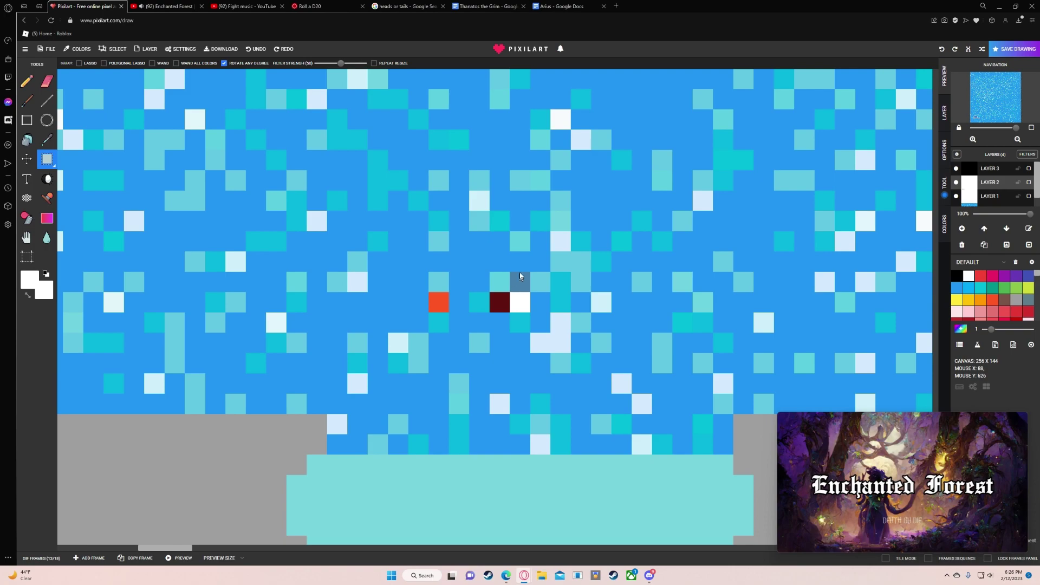
scroll(519, 276, "down", 5)
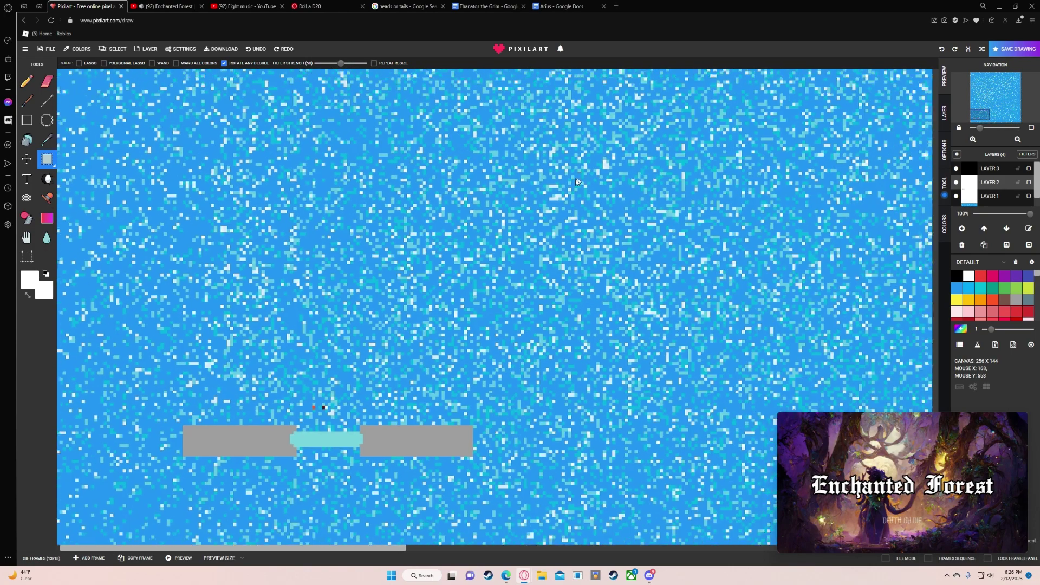
left_click_drag(577, 182, 470, 231)
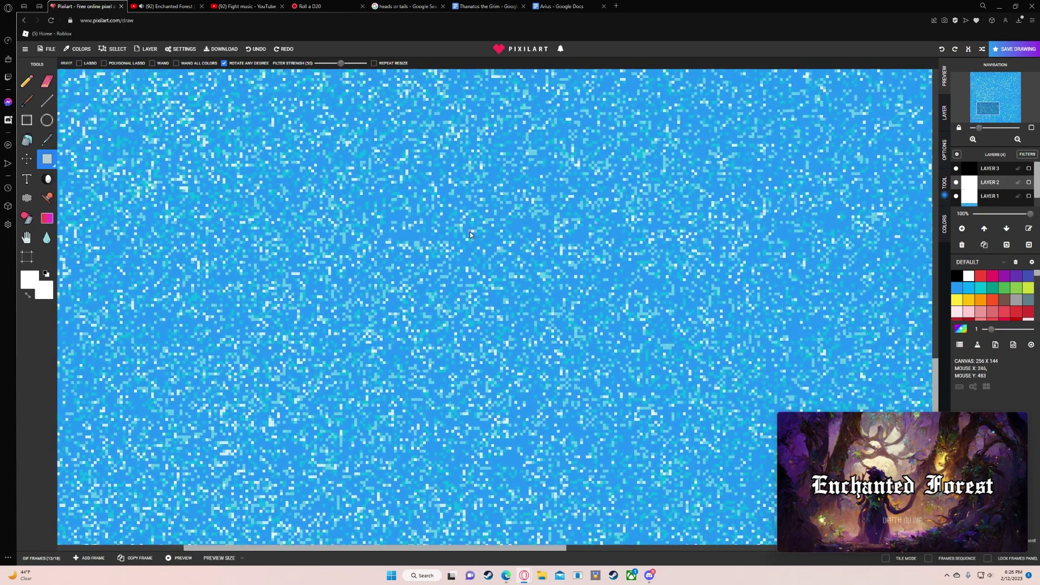
scroll(468, 223, "up", 4)
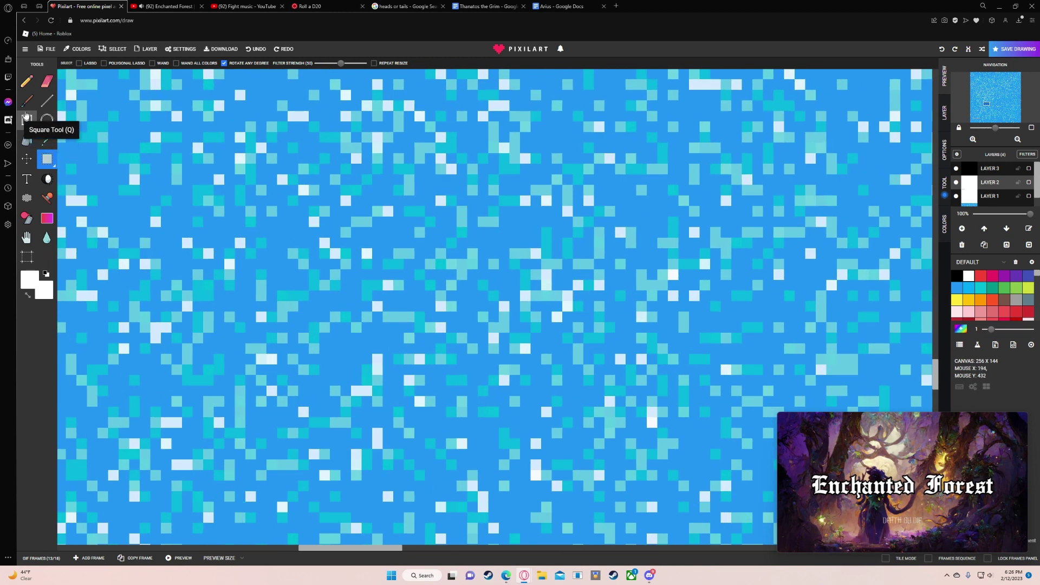
left_click(27, 82)
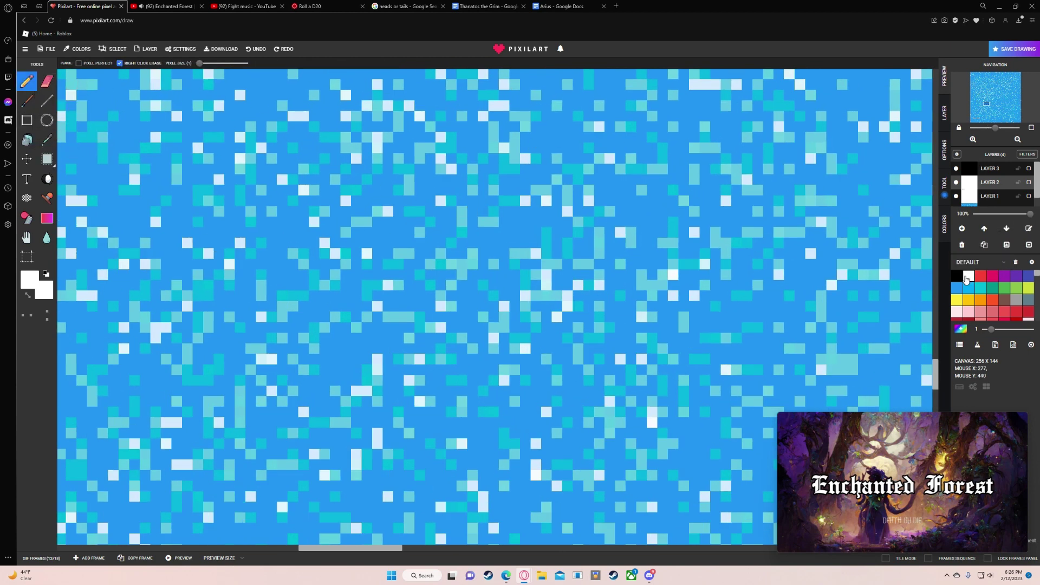
left_click(993, 288)
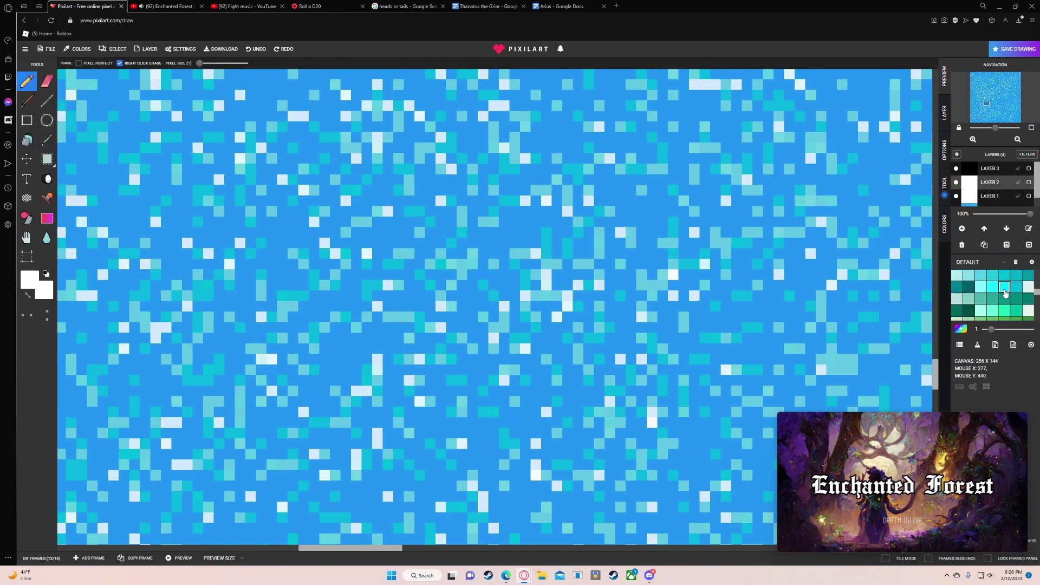
left_click(1004, 289)
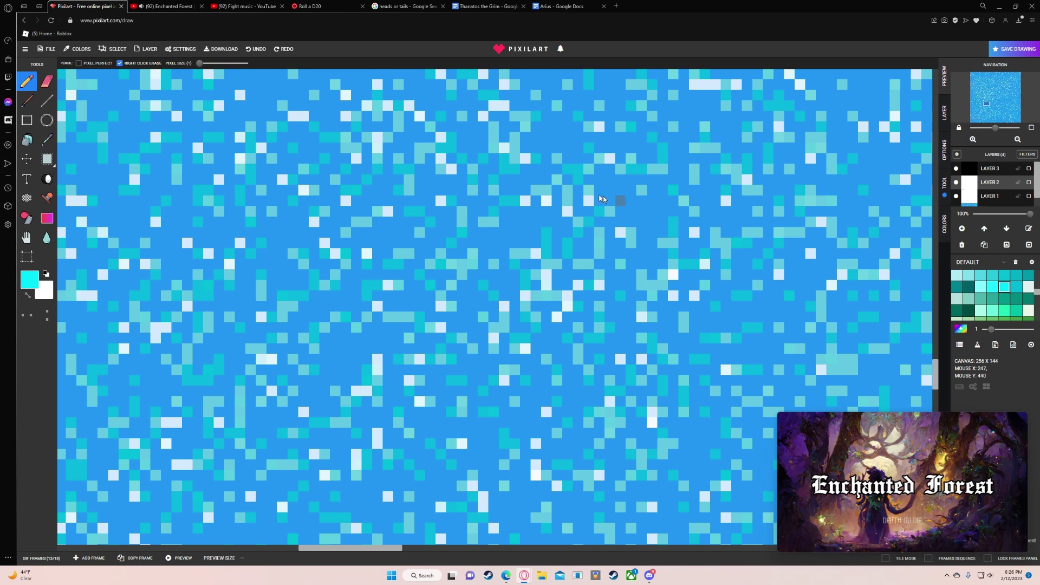
left_click(483, 225)
left_click(993, 299)
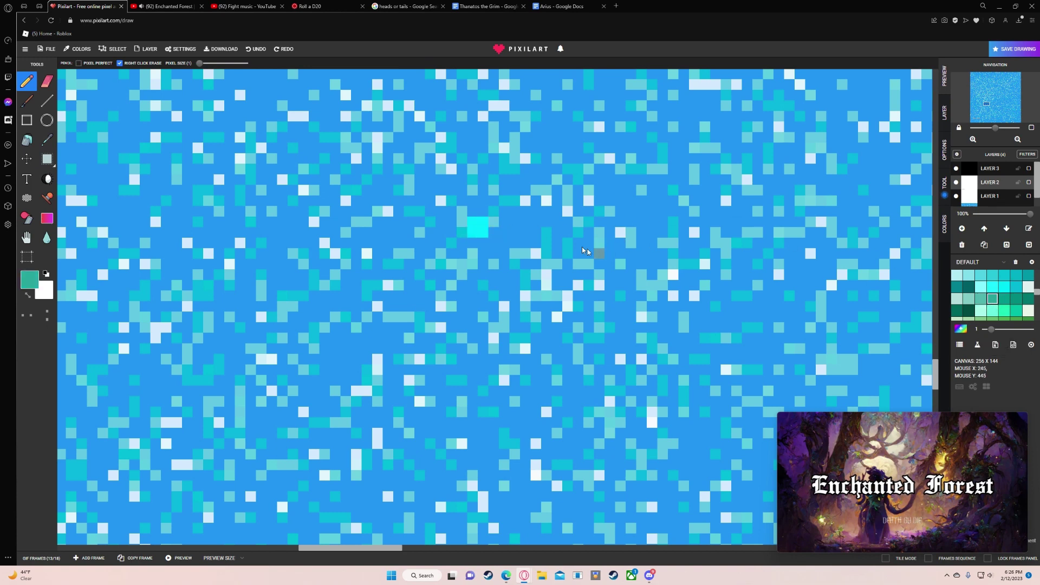
left_click(472, 223)
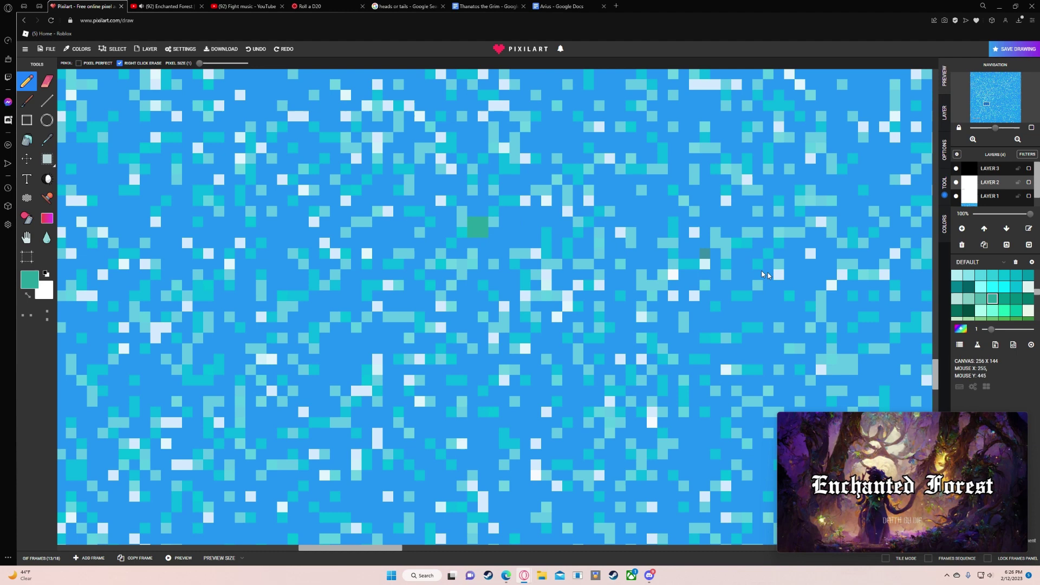
- Draw a light blue rectangle outline to the right of the teal green block
left_click(991, 303)
left_click(993, 292)
left_click(27, 120)
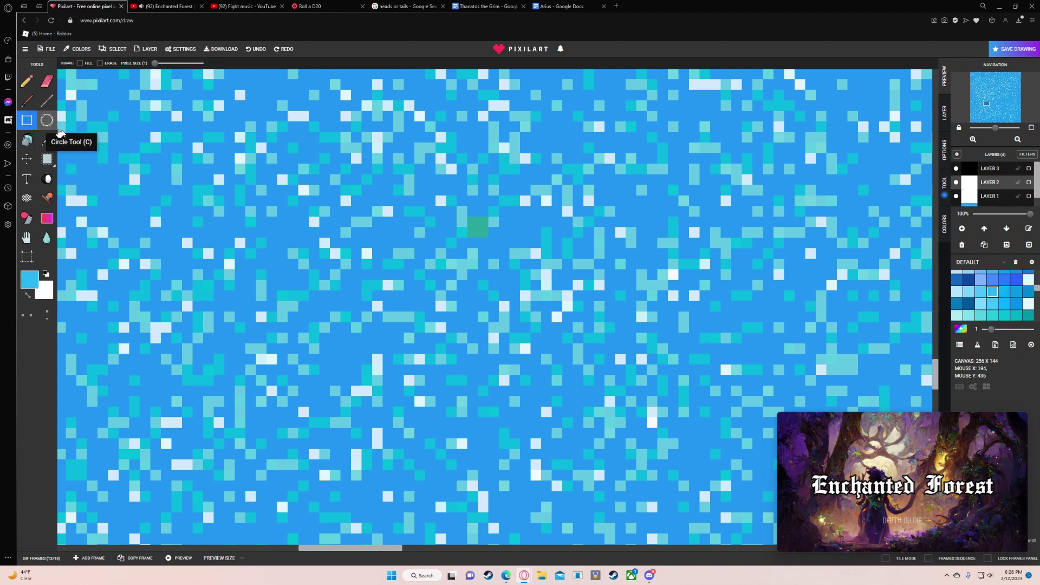
scroll(464, 284, "down", 2)
left_click_drag(494, 218, 736, 392)
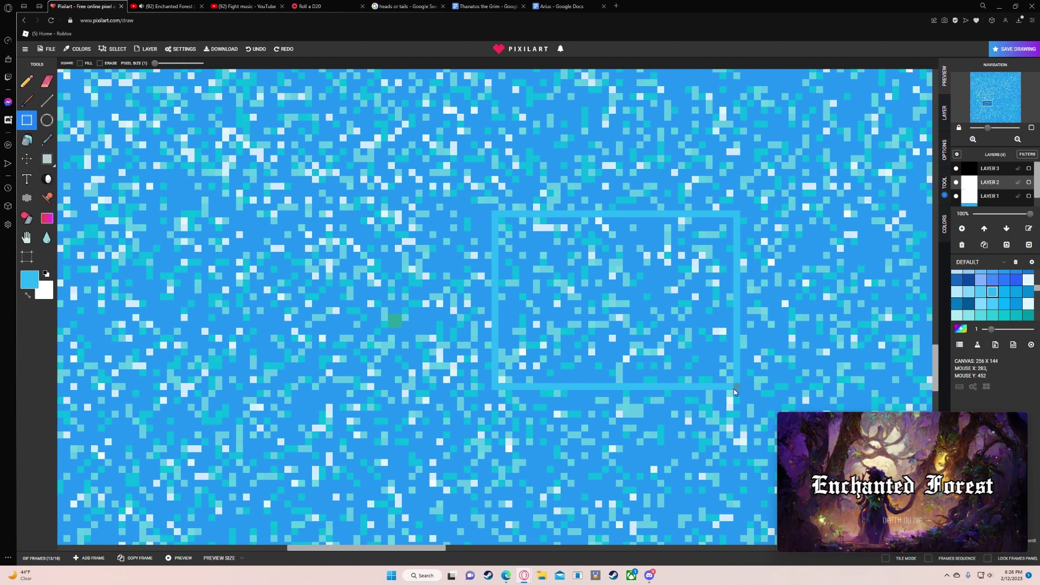
- Draw a large dark blue square over the light blue outline and fill its whole interior with the same dark blue
left_click(968, 303)
left_click_drag(498, 218, 741, 450)
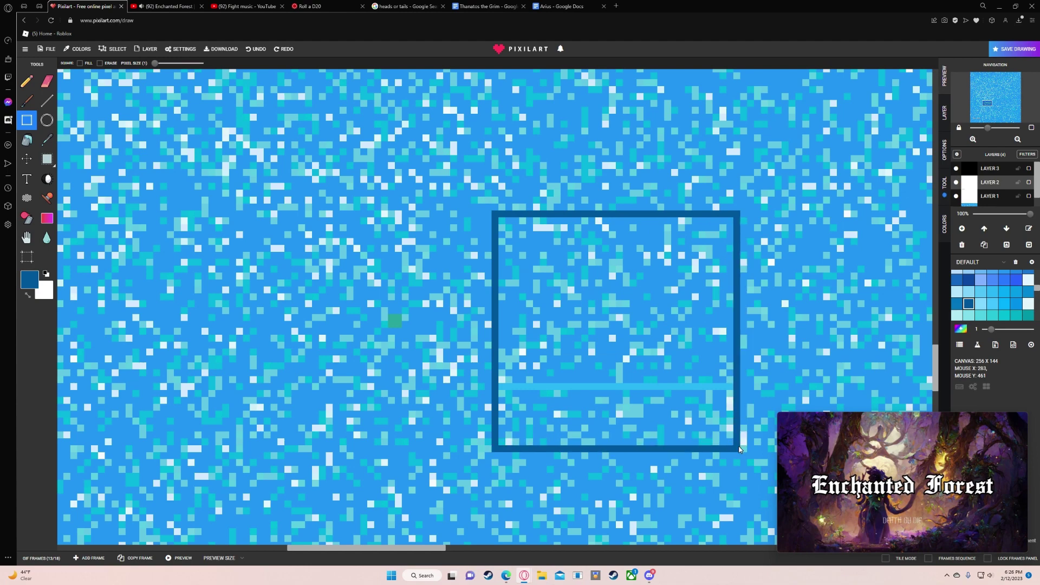
left_click(26, 140)
left_click(542, 324)
left_click(570, 401)
left_click(569, 388)
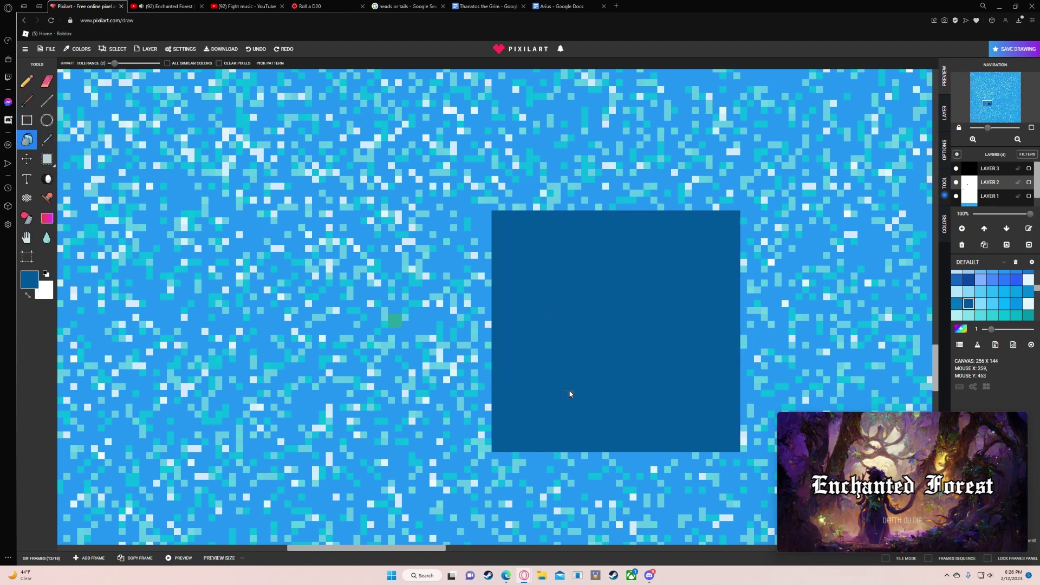
- Select the teal green block and move it nearer to the dark blue square
scroll(561, 208, "down", 3)
scroll(544, 233, "up", 3)
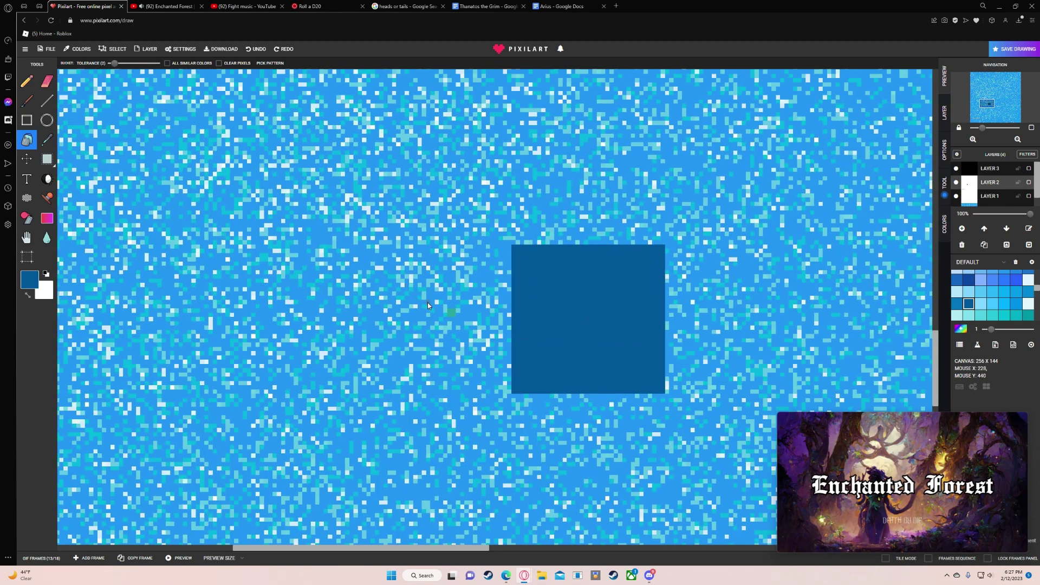
left_click(47, 159)
scroll(439, 289, "up", 5)
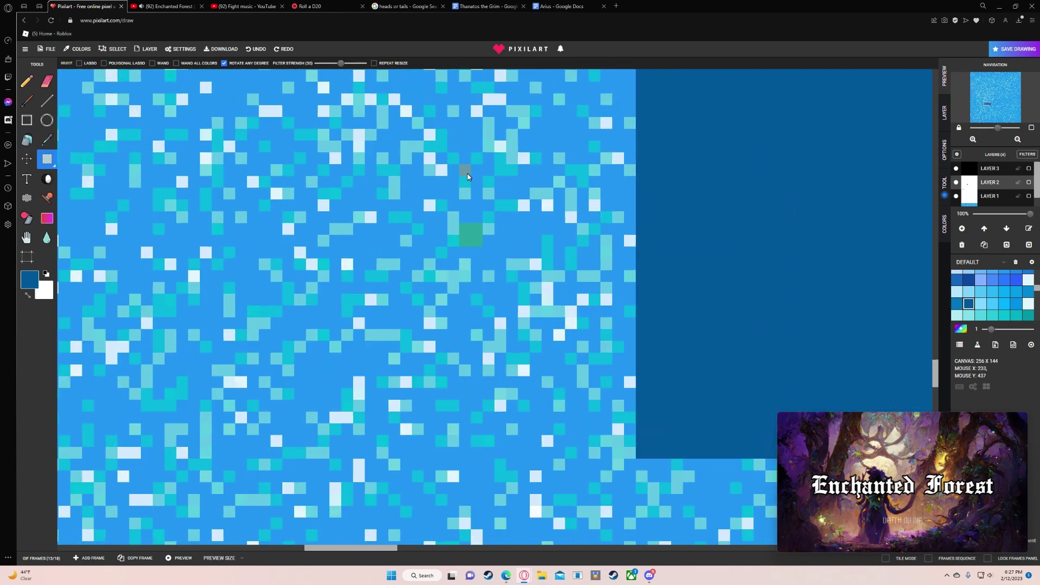
left_click_drag(424, 187, 524, 263)
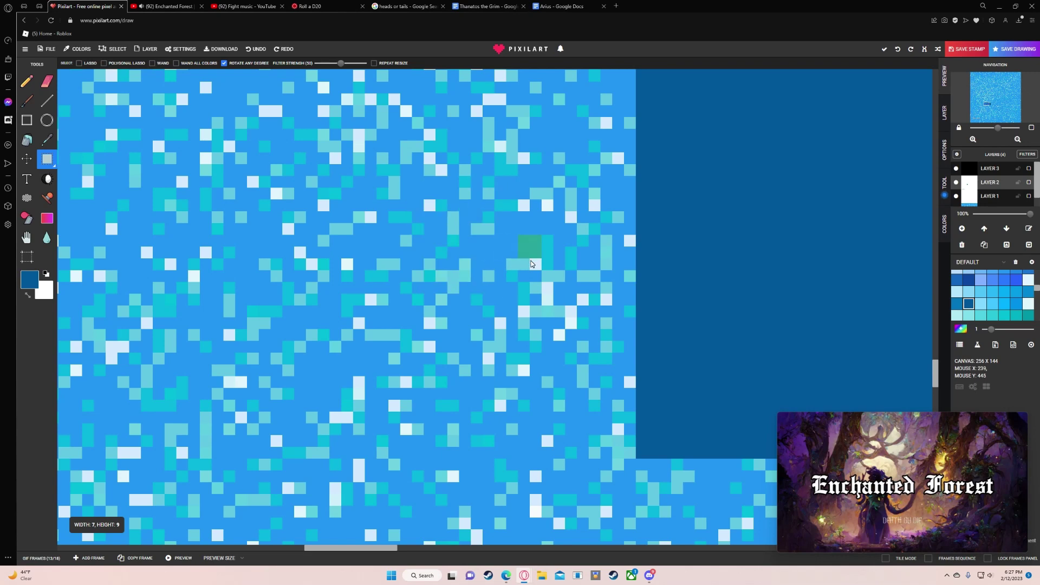
scroll(531, 264, "down", 5)
- Switch to the Bublup window, open the Enchanted Forest project's Guardians folder and find the Enchanted Forest gate guardian
left_click(507, 576)
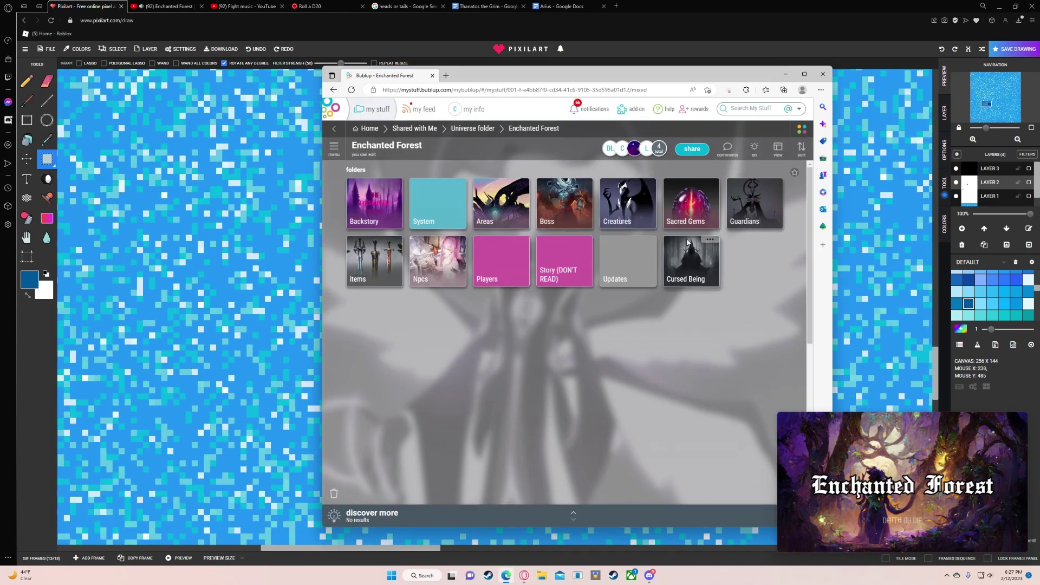
left_click(749, 225)
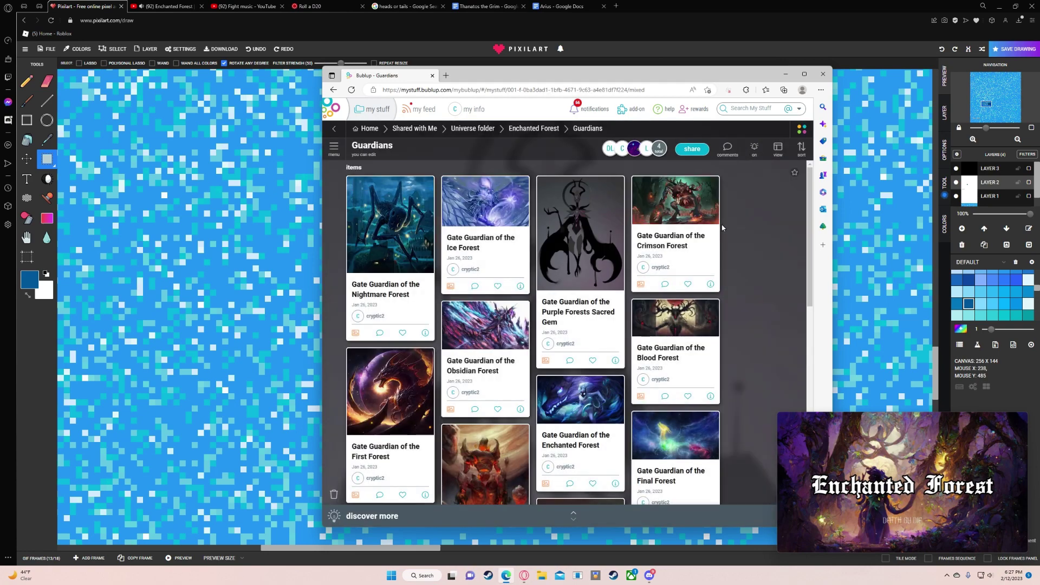
scroll(722, 228, "down", 1)
scroll(722, 228, "up", 1)
scroll(723, 228, "down", 1)
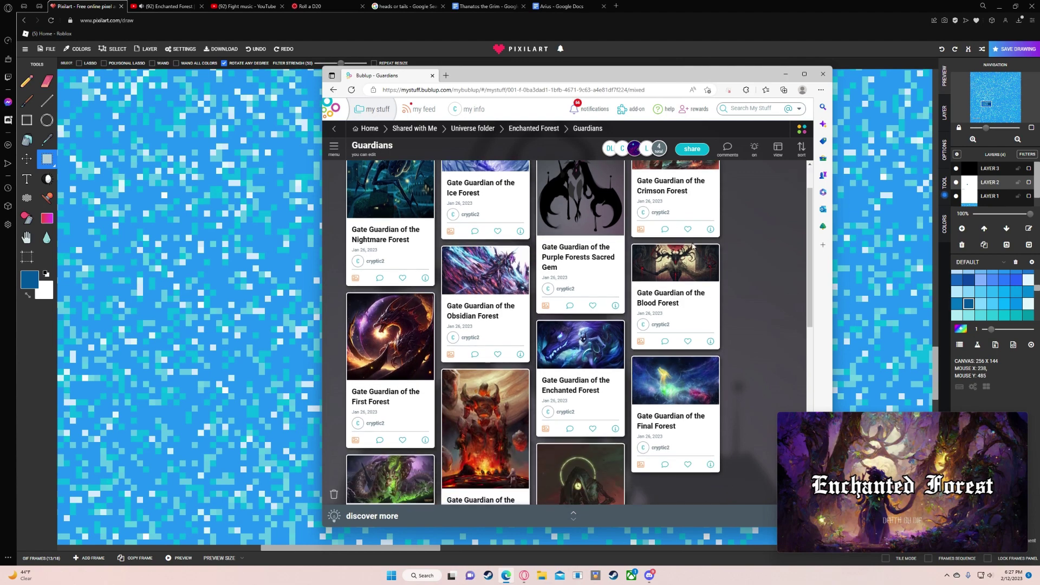
- Retitle the Enchanted Forest guardian's item as "Gate Guardian of the Soul Forest" and save it
left_click(616, 324)
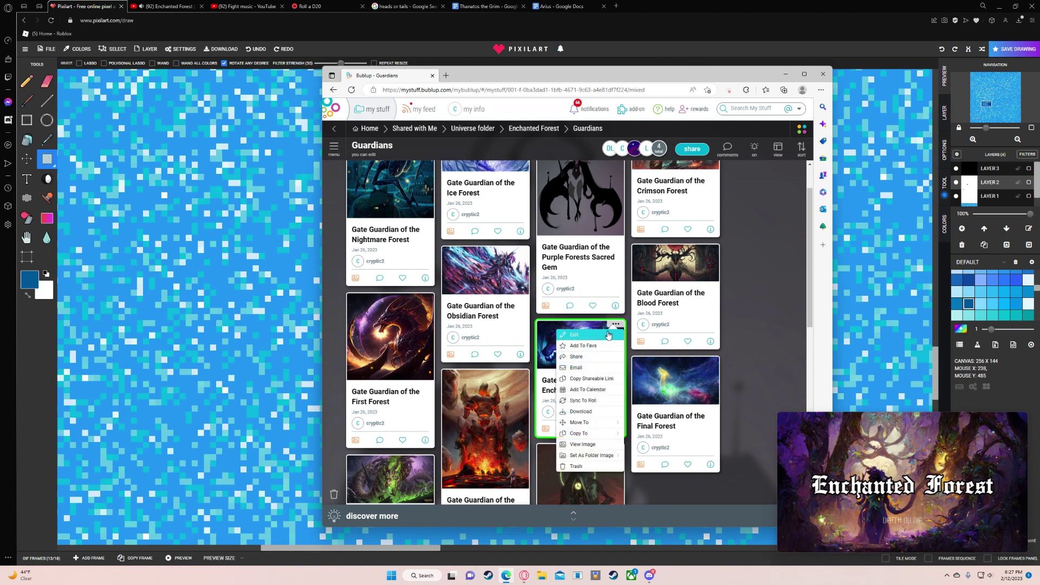
left_click(590, 335)
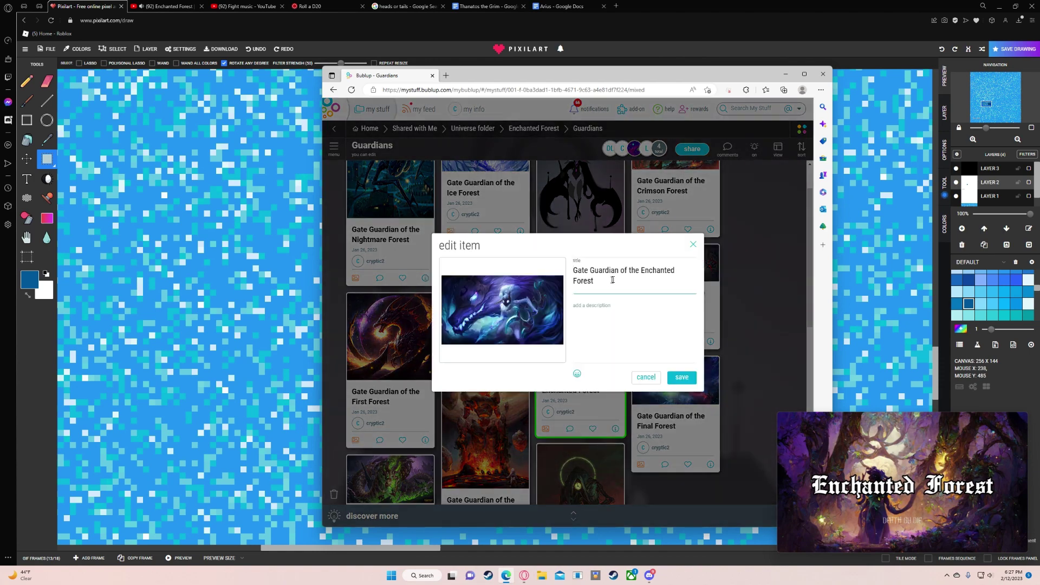
key("BackSpace")
key("BackSpace")
key("BackSpace")
key("BackSpace")
key("BackSpace")
key("BackSpace")
key("BackSpace")
key("BackSpace")
key("BackSpace")
type("Soul")
left_click(682, 377)
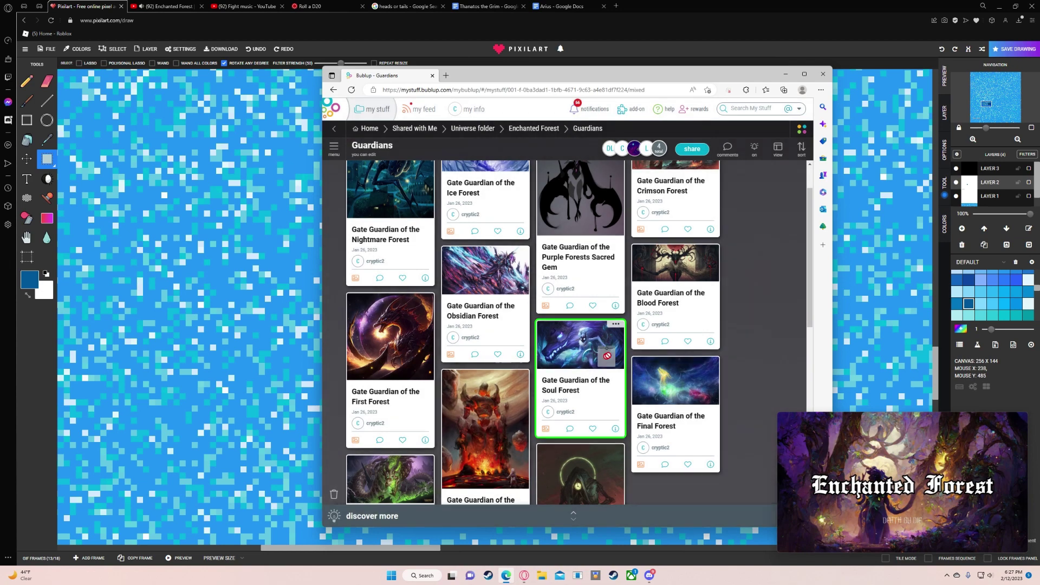
- Open the Soul Forest guardian's picture in a new tab of the main browser
left_click_drag(607, 355, 757, 56)
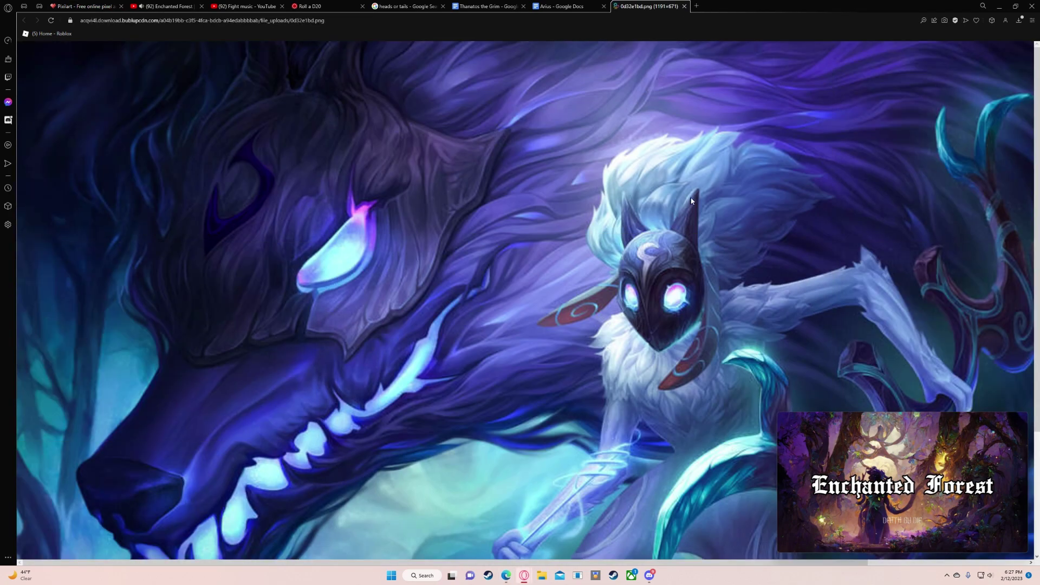
- Return to the Pixilart drawing, select the 16 by 9 pixel area with the small markers above the grey-and-aqua bar and move it near the dark blue square
scroll(613, 221, "down", 1)
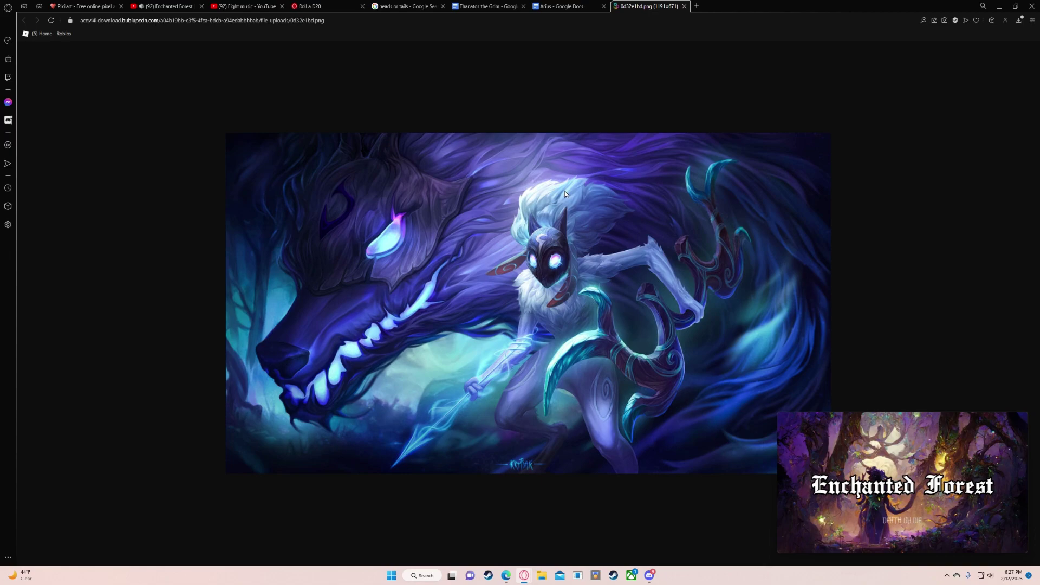
left_click(81, 6)
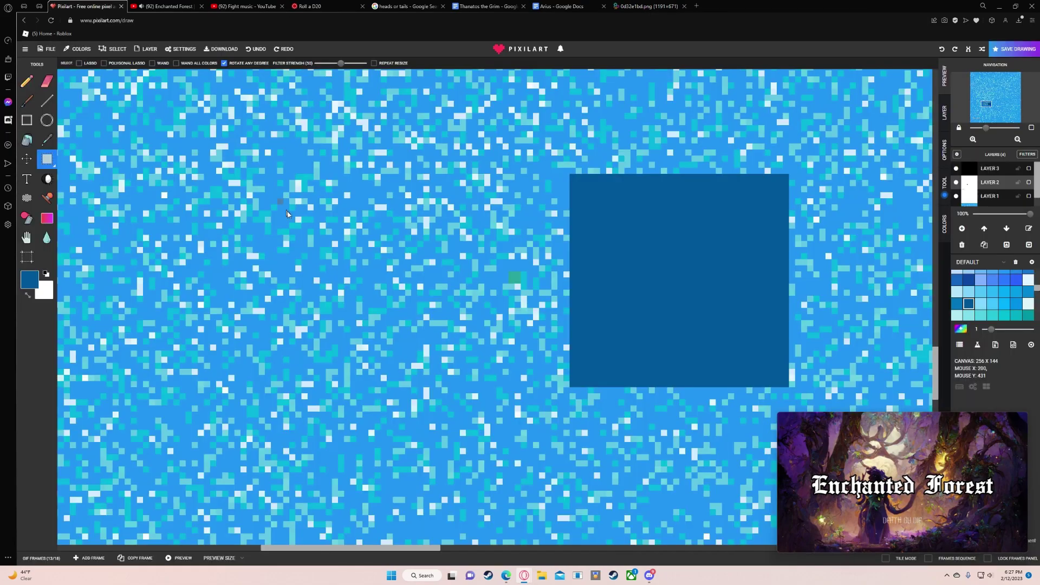
left_click_drag(289, 215, 386, 150)
scroll(386, 149, "down", 5)
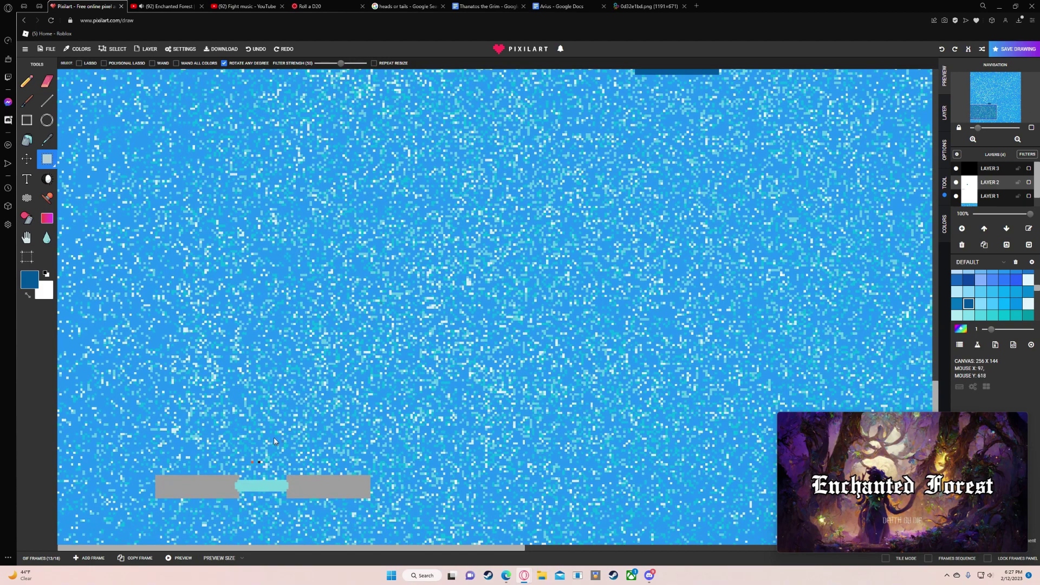
left_click_drag(218, 486, 268, 455)
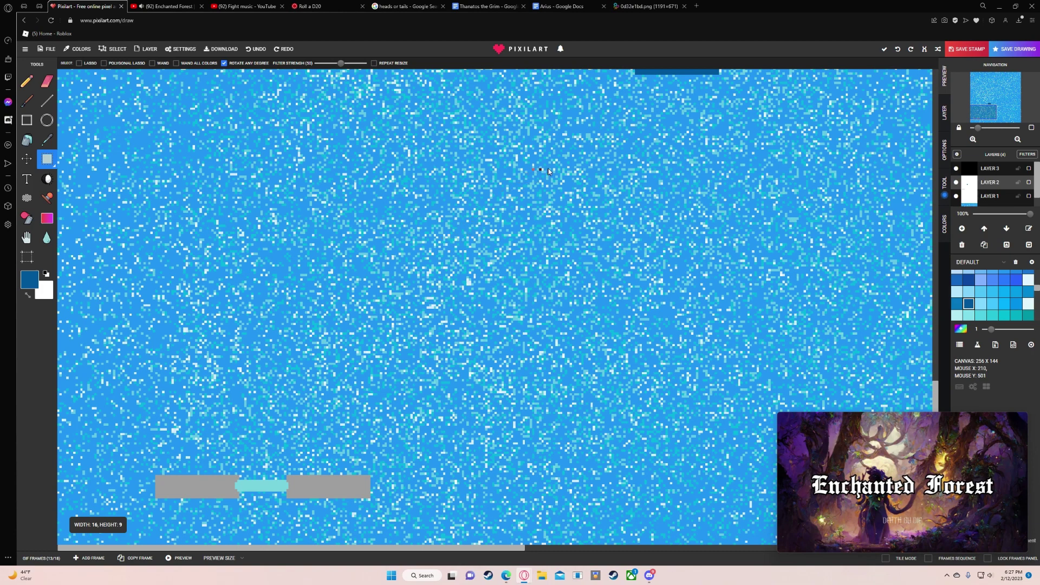
key("ctrl+v")
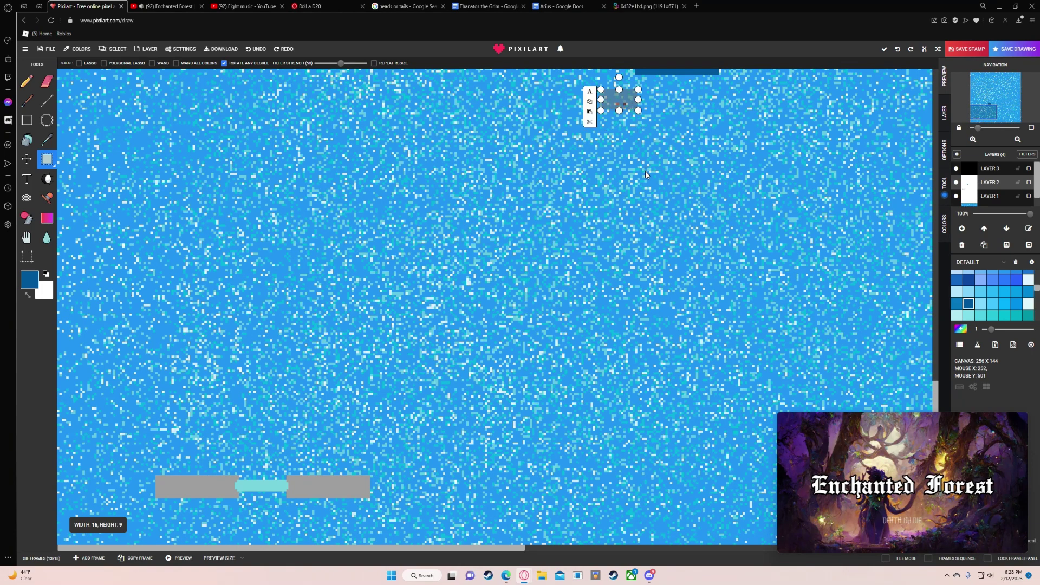
scroll(540, 237, "up", 3)
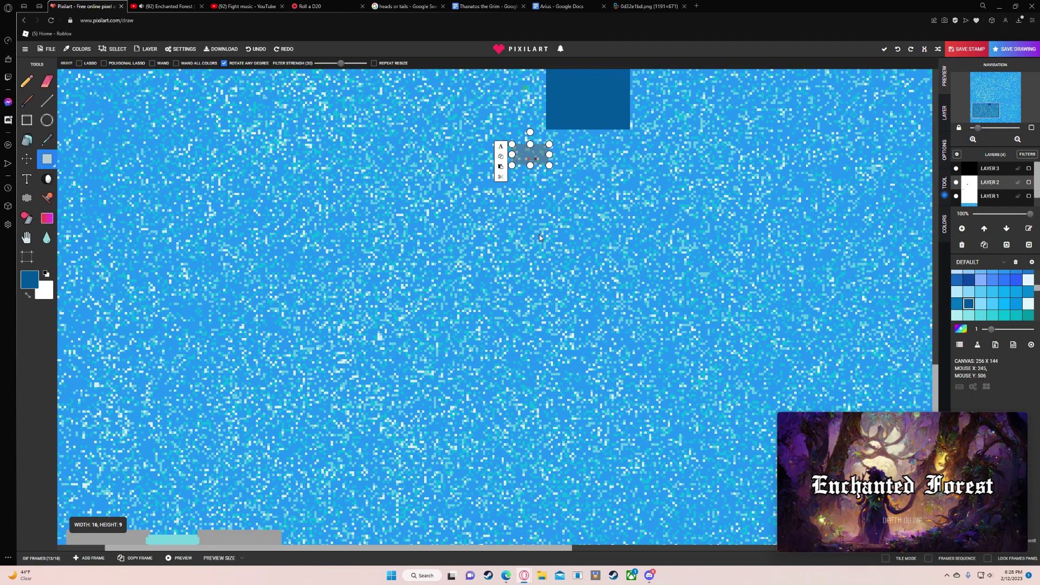